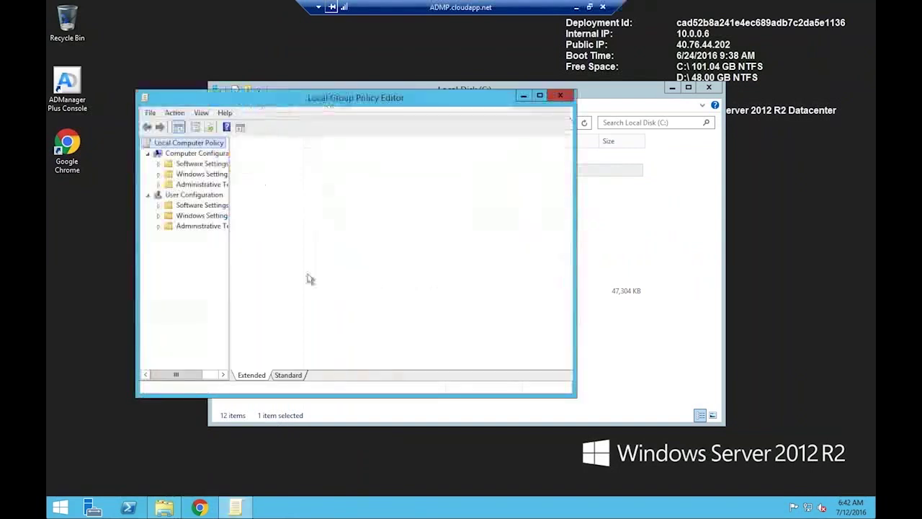
Step: Maximize the Local Group Policy Editor and open Audit Policy under Computer Configuration > Windows Settings > Security Settings > Local Policies
{"action": "left_click", "coordinate": [540, 96]}
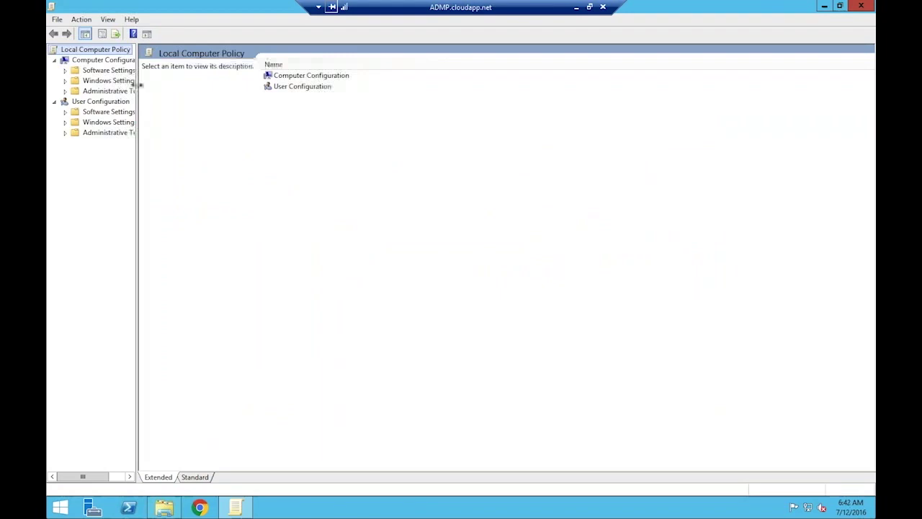
{"action": "left_click_drag", "start_coordinate": [137, 84], "coordinate": [203, 86]}
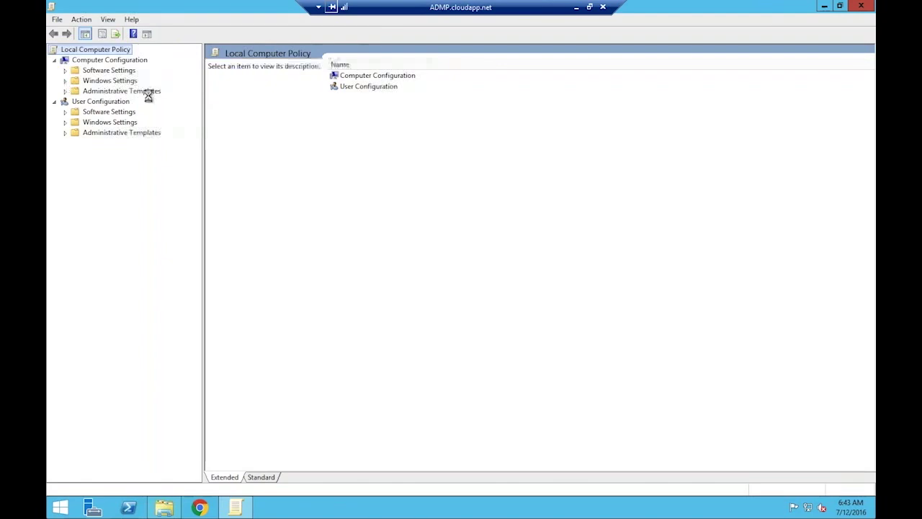
{"action": "left_click", "coordinate": [66, 81]}
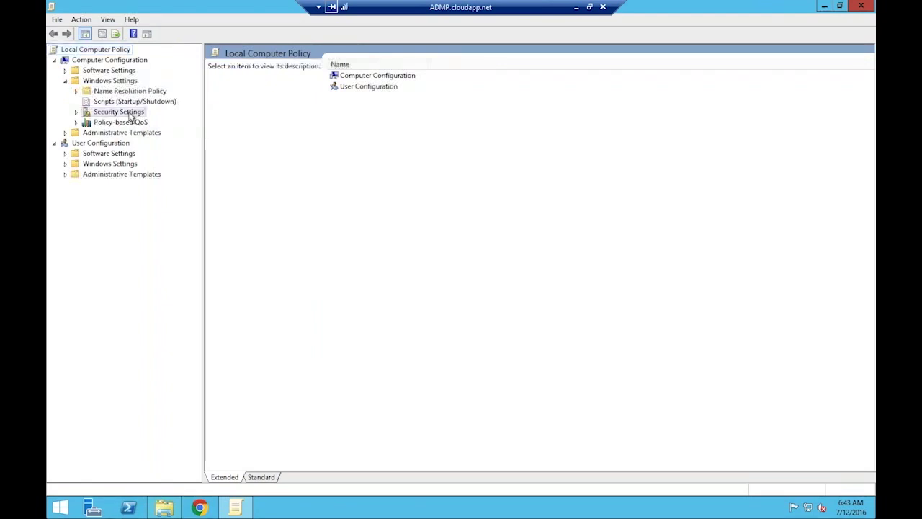
{"action": "double_click", "coordinate": [119, 113]}
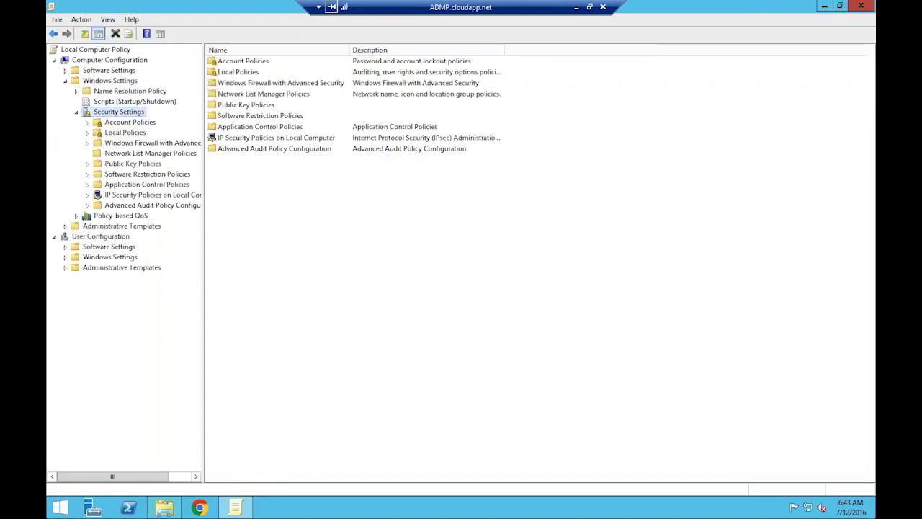
{"action": "double_click", "coordinate": [126, 134]}
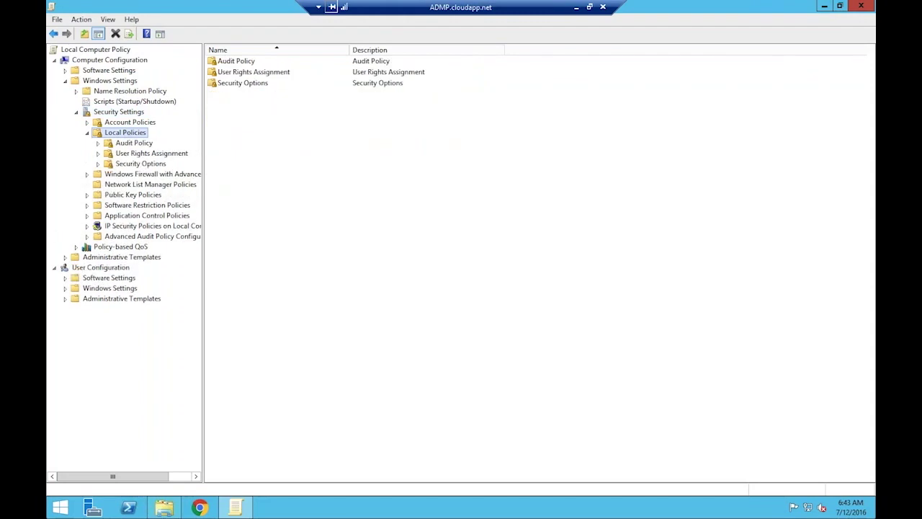
{"action": "left_click", "coordinate": [129, 144]}
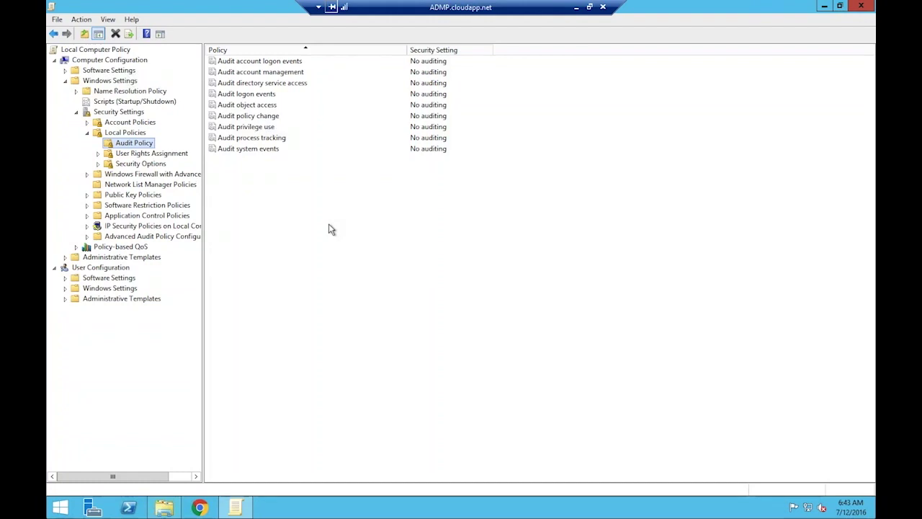
Step: Enable auditing of both Success and Failure attempts for the Audit object access policy
{"action": "left_click", "coordinate": [266, 108]}
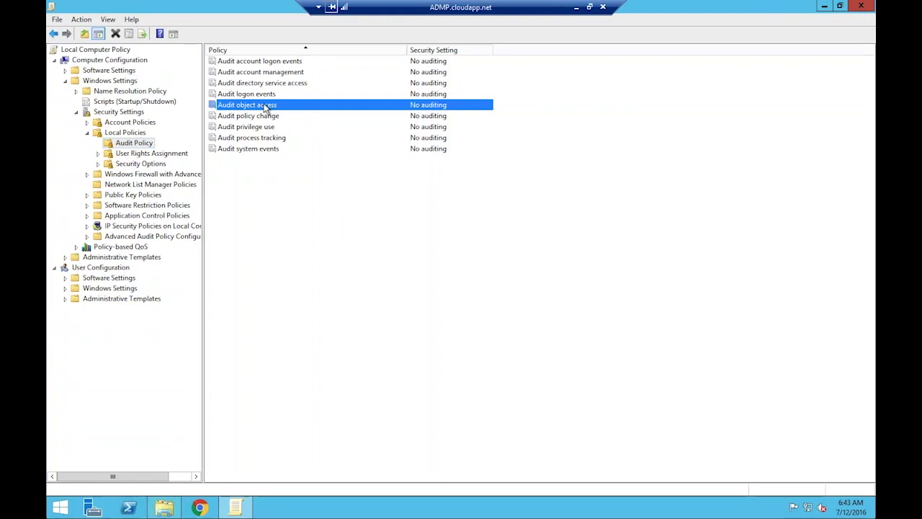
{"action": "right_click", "coordinate": [264, 106]}
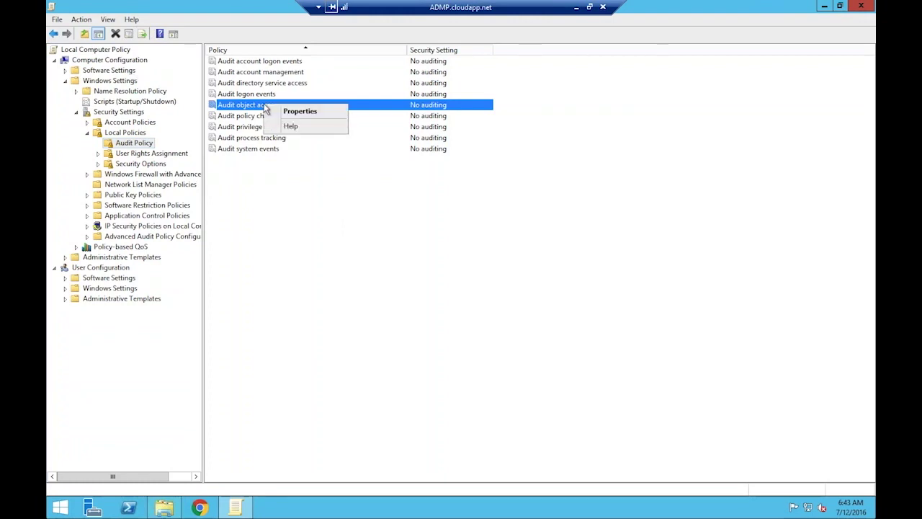
{"action": "left_click", "coordinate": [284, 114]}
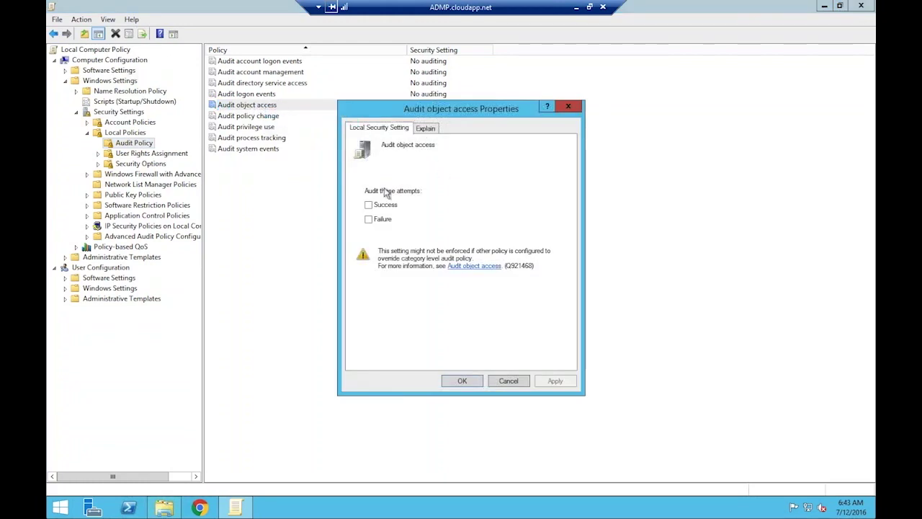
{"action": "left_click", "coordinate": [370, 206]}
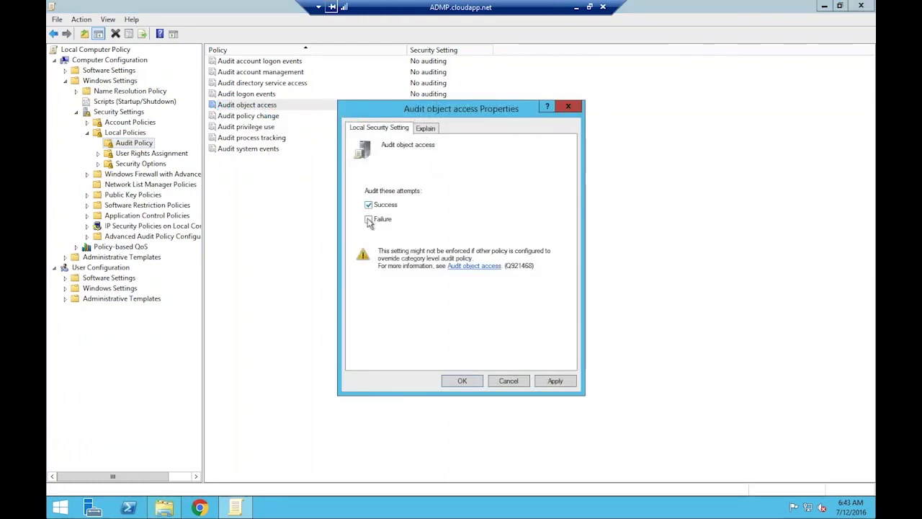
{"action": "left_click", "coordinate": [369, 221]}
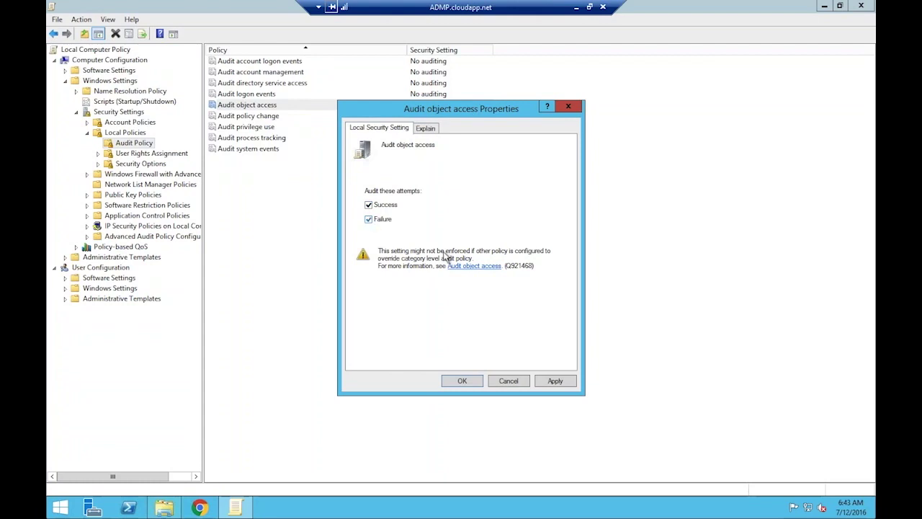
{"action": "left_click", "coordinate": [552, 381]}
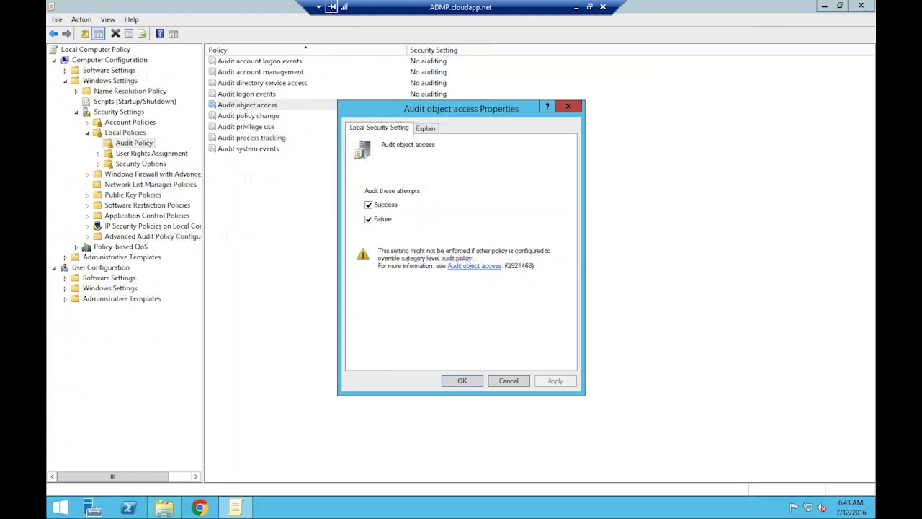
{"action": "left_click", "coordinate": [464, 381]}
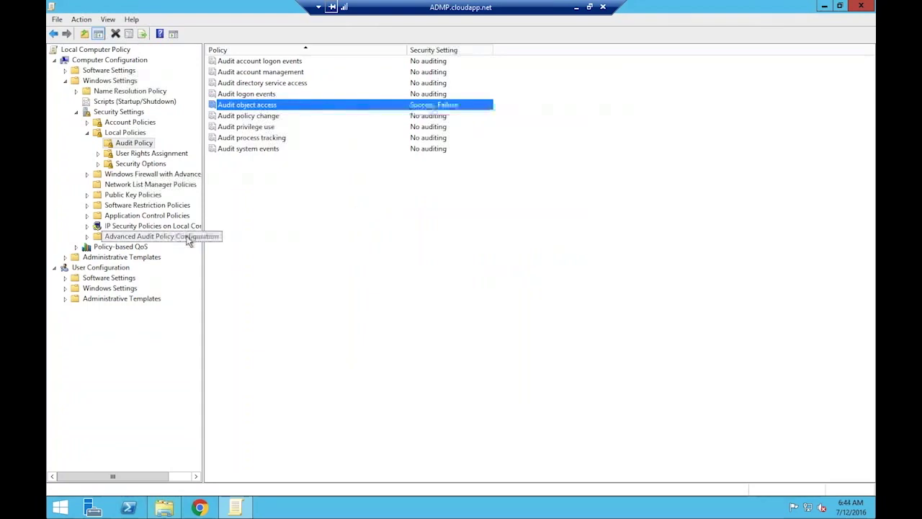
Step: Open the Object Access subcategories under Advanced Audit Policy Configuration > System Audit Policies
{"action": "left_click", "coordinate": [88, 237]}
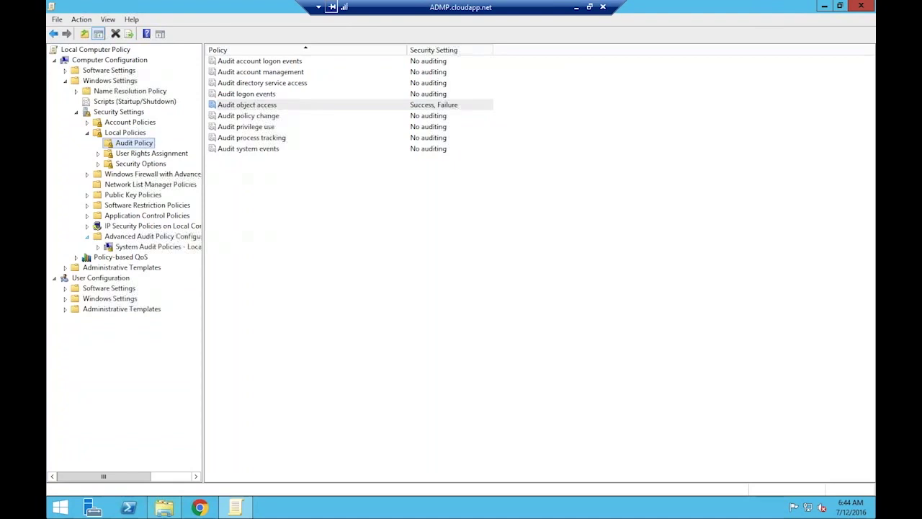
{"action": "left_click", "coordinate": [99, 247]}
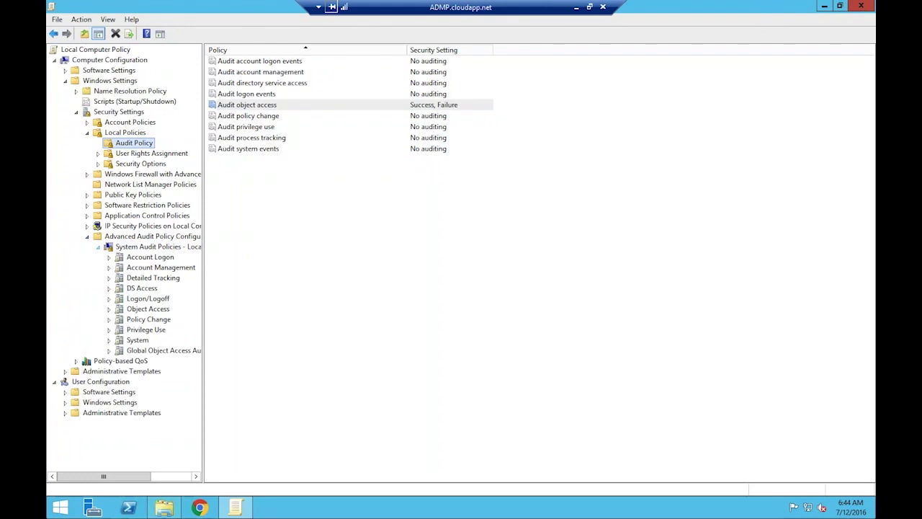
{"action": "left_click", "coordinate": [109, 308]}
{"action": "left_click", "coordinate": [159, 310]}
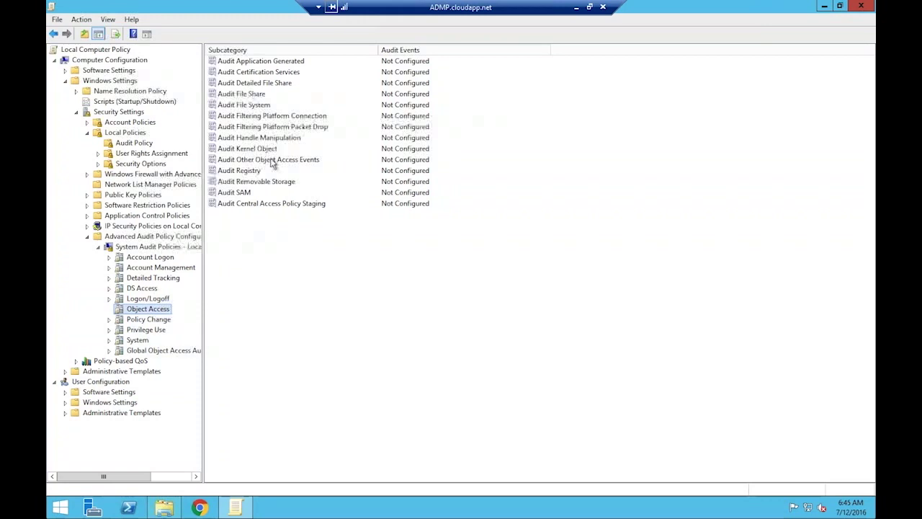
Step: Configure the Audit File System subcategory to audit both Success and Failure events
{"action": "left_click", "coordinate": [253, 105]}
{"action": "right_click", "coordinate": [254, 105]}
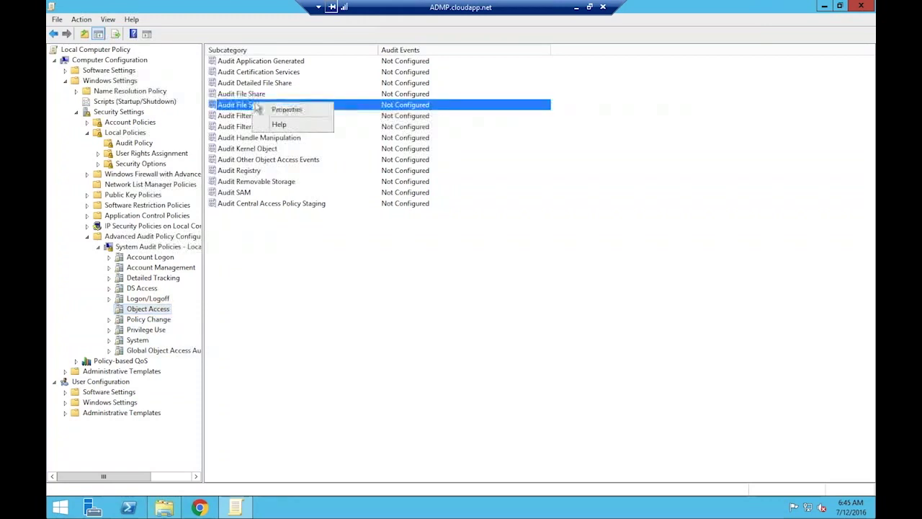
{"action": "left_click", "coordinate": [277, 113]}
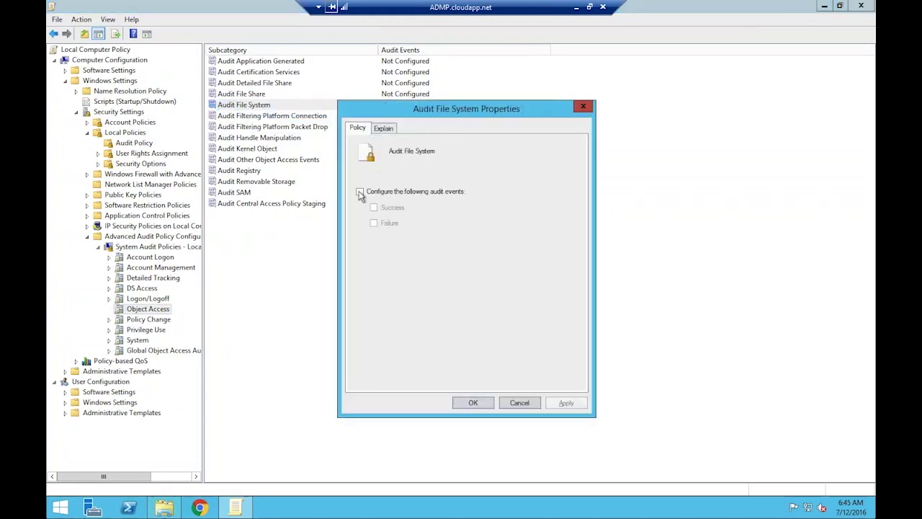
{"action": "left_click", "coordinate": [360, 193]}
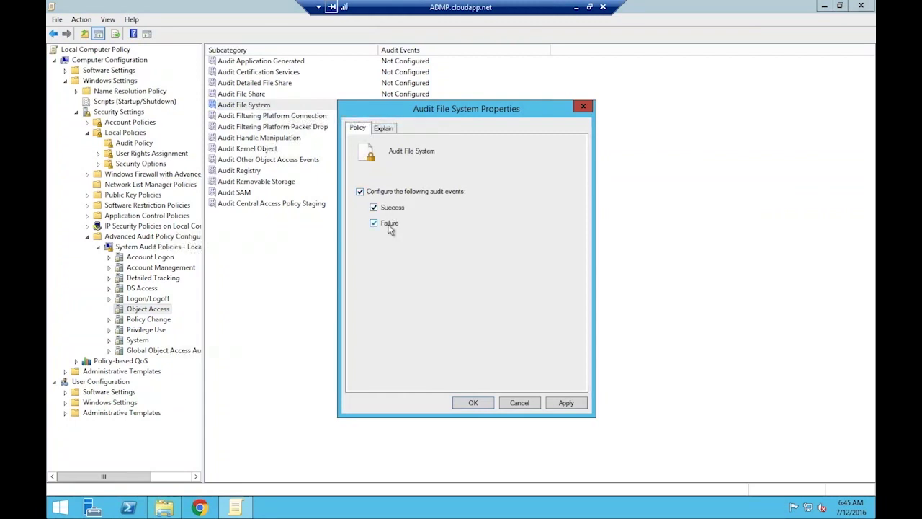
{"action": "left_click", "coordinate": [565, 403]}
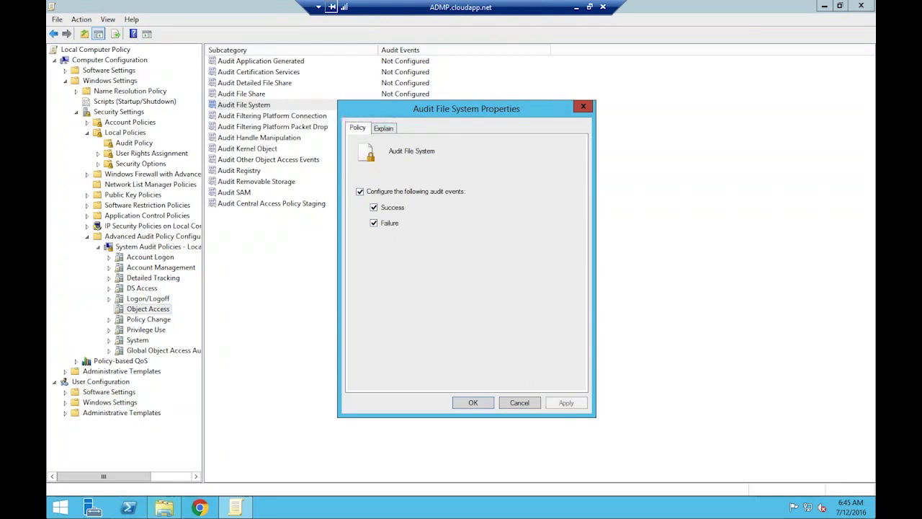
{"action": "left_click", "coordinate": [473, 403]}
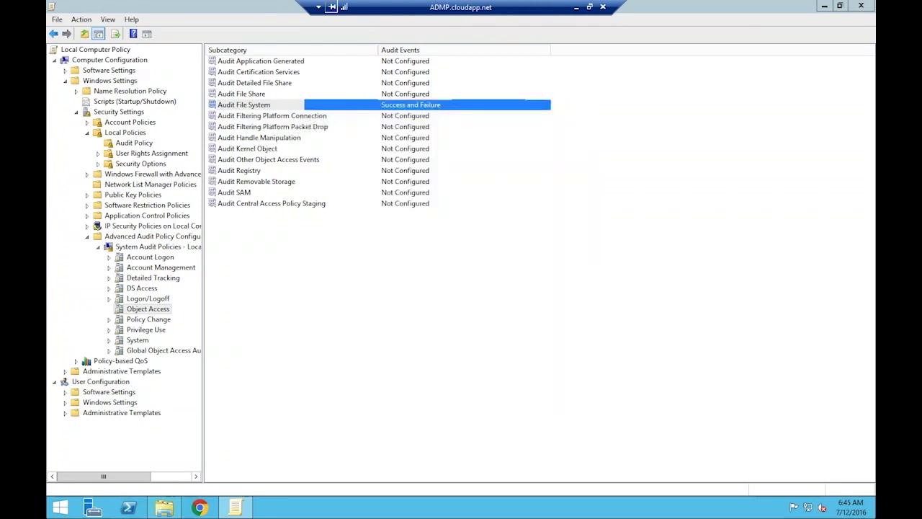
Step: Configure the Audit Handle Manipulation subcategory to audit both Success and Failure events
{"action": "right_click", "coordinate": [281, 142]}
{"action": "left_click", "coordinate": [305, 144]}
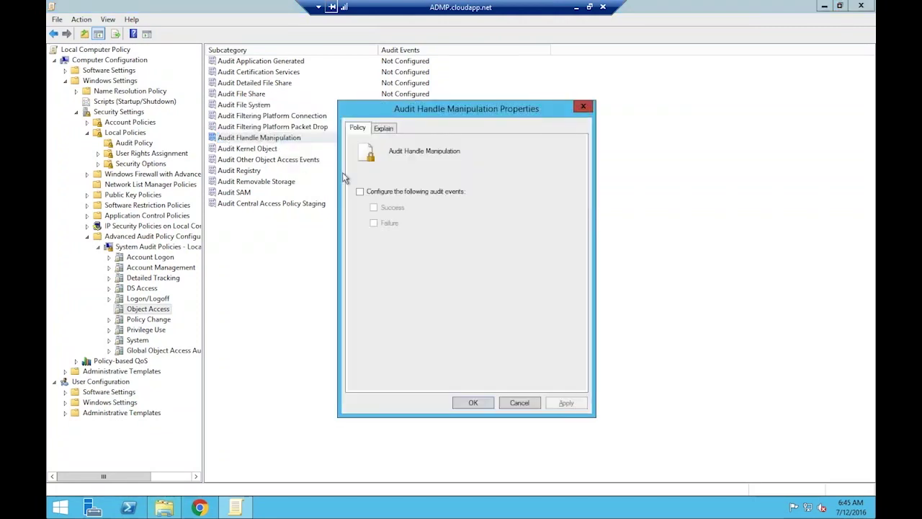
{"action": "left_click", "coordinate": [360, 193]}
{"action": "left_click", "coordinate": [374, 208]}
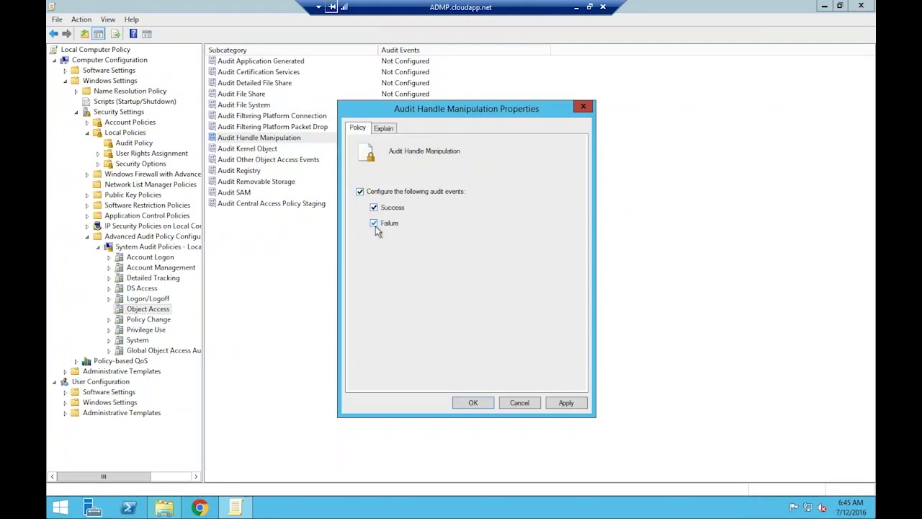
{"action": "left_click", "coordinate": [560, 401]}
{"action": "left_click", "coordinate": [472, 404]}
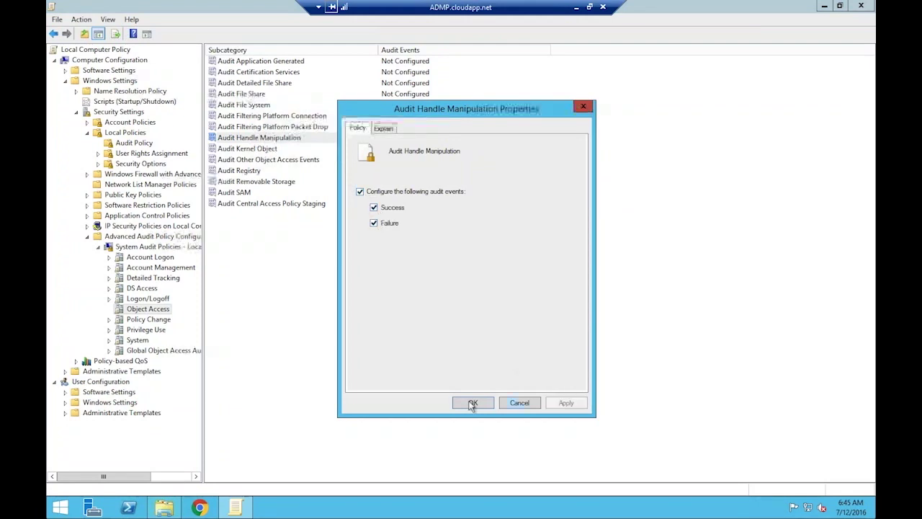
Step: Configure the Audit File Share subcategory to audit both Success and Failure events
{"action": "left_click", "coordinate": [257, 94]}
{"action": "right_click", "coordinate": [272, 97]}
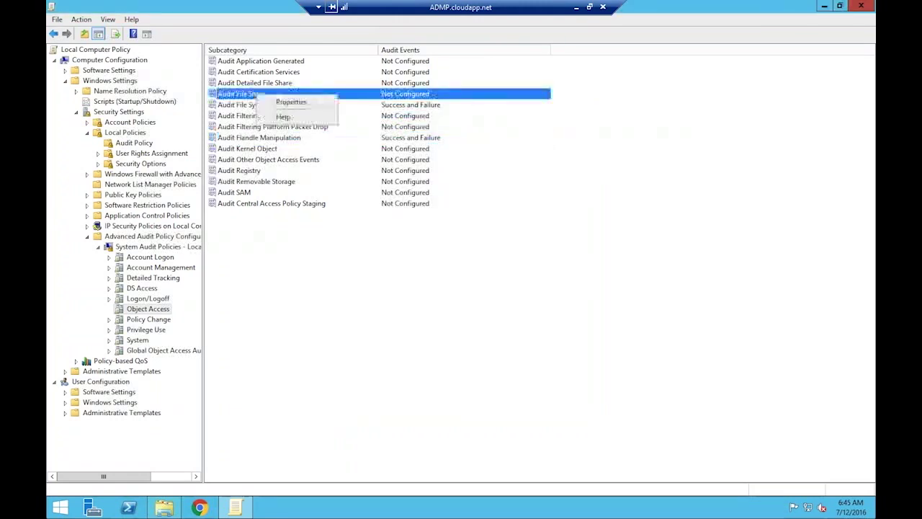
{"action": "left_click", "coordinate": [281, 102]}
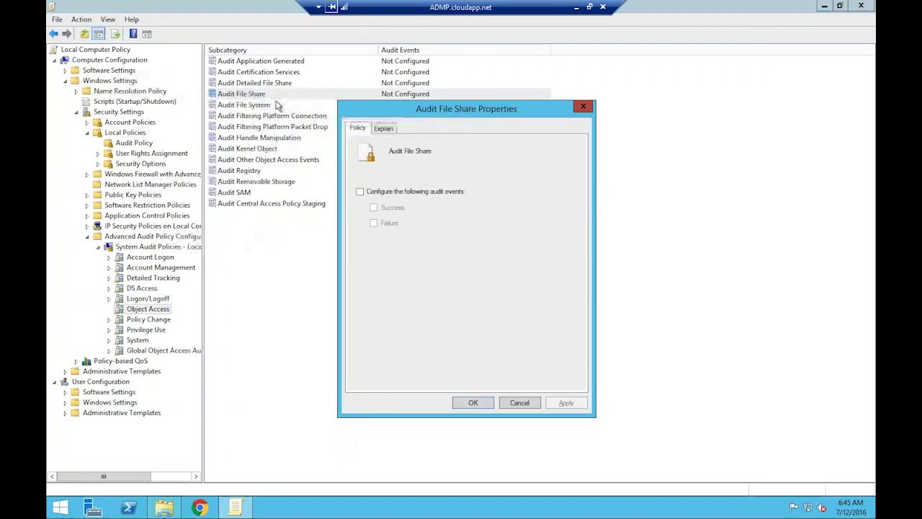
{"action": "left_click", "coordinate": [360, 191]}
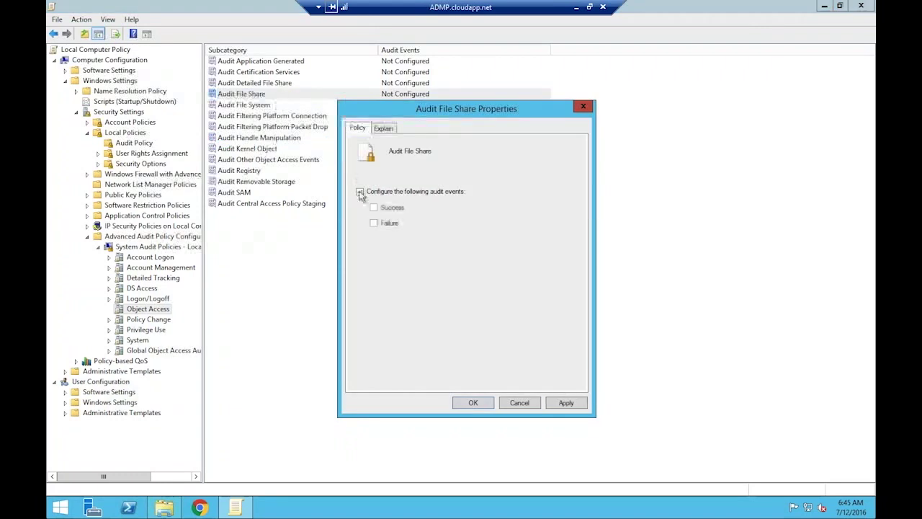
{"action": "left_click", "coordinate": [397, 209]}
{"action": "left_click", "coordinate": [388, 224]}
{"action": "left_click", "coordinate": [565, 402]}
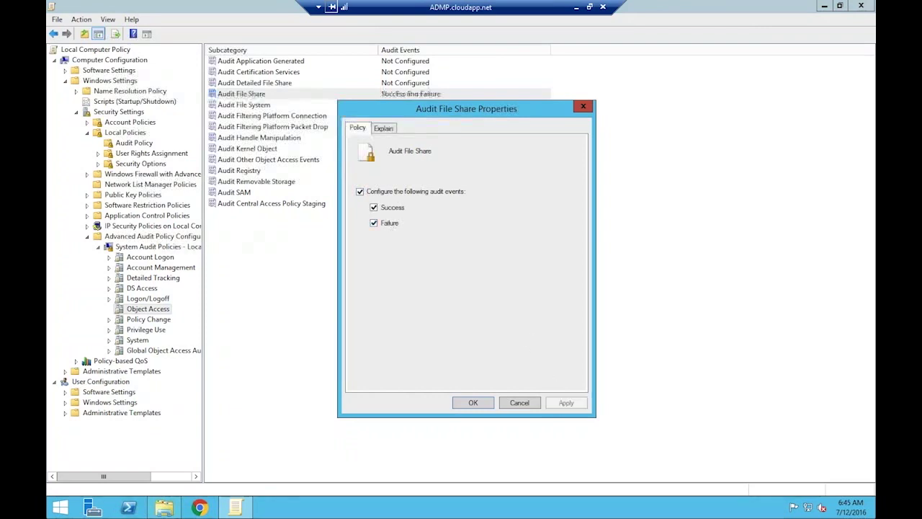
{"action": "left_click", "coordinate": [473, 403]}
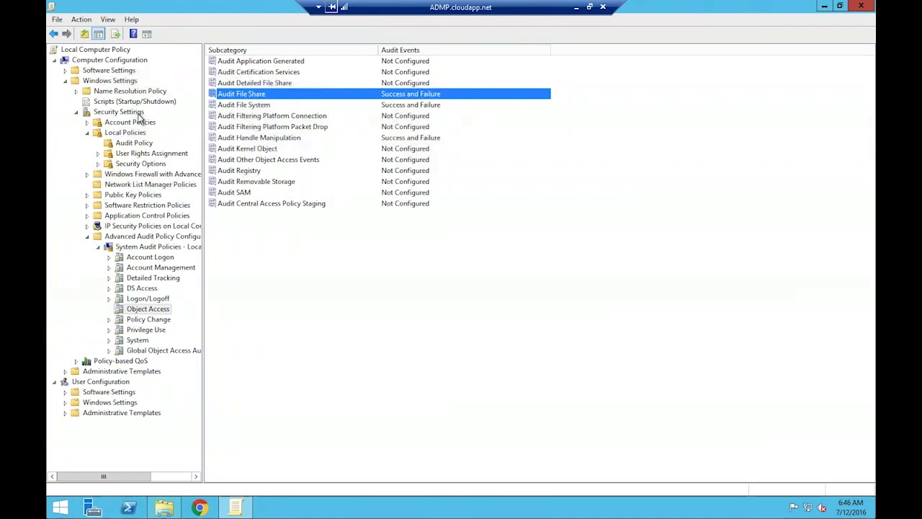
Step: Review the audited attempts in the properties of Audit object access under Local Policies > Audit Policy
{"action": "left_click", "coordinate": [142, 134]}
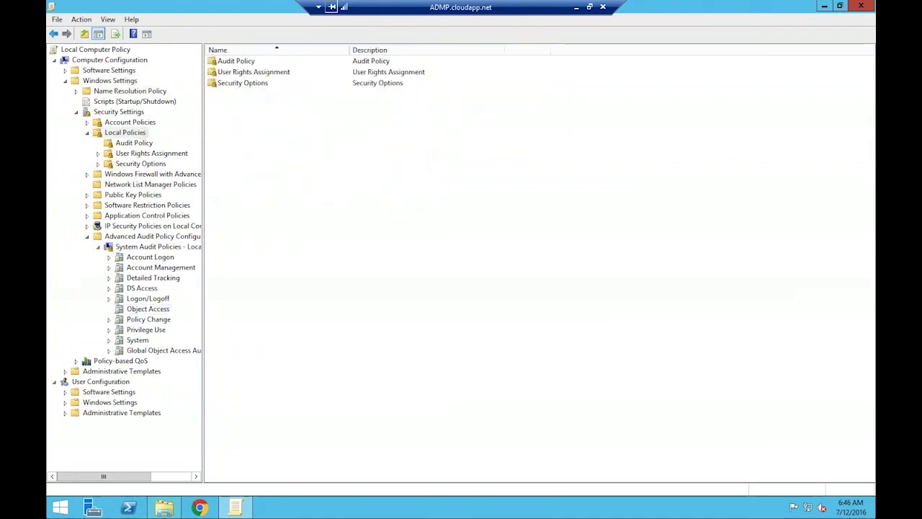
{"action": "left_click", "coordinate": [145, 143]}
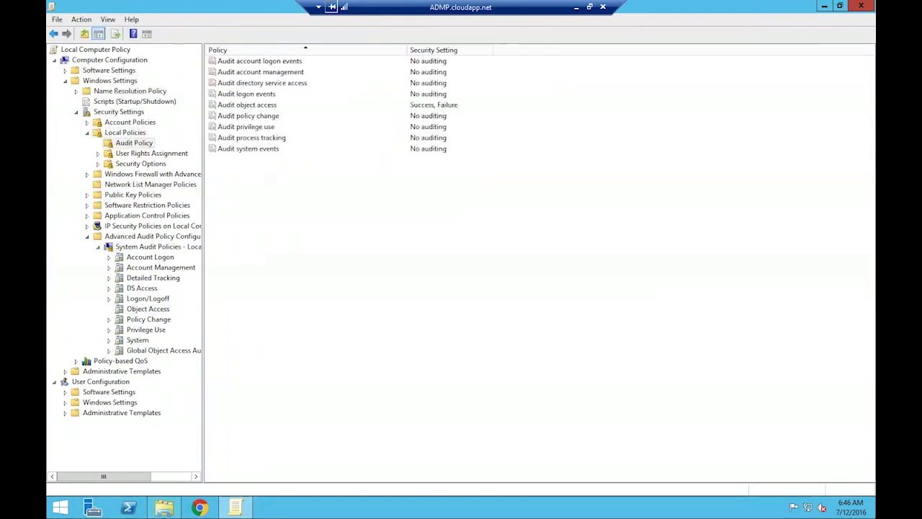
{"action": "right_click", "coordinate": [271, 108]}
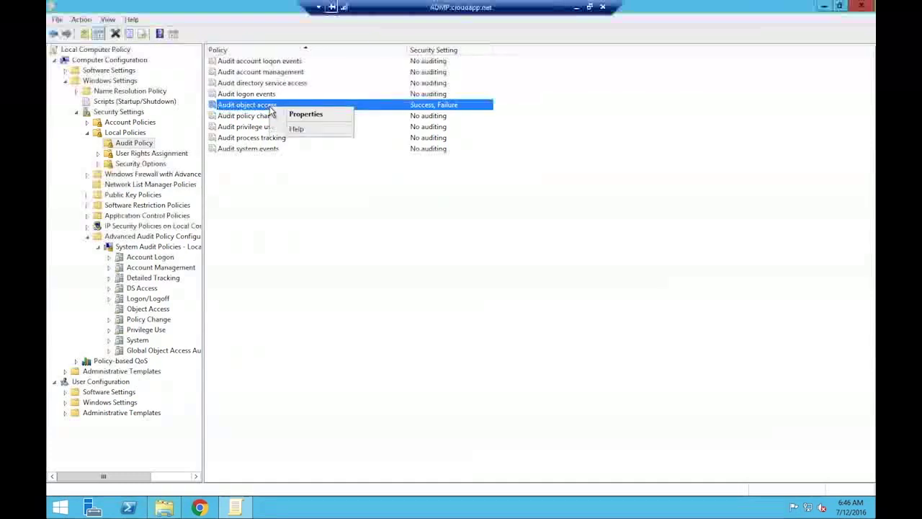
{"action": "left_click", "coordinate": [293, 115]}
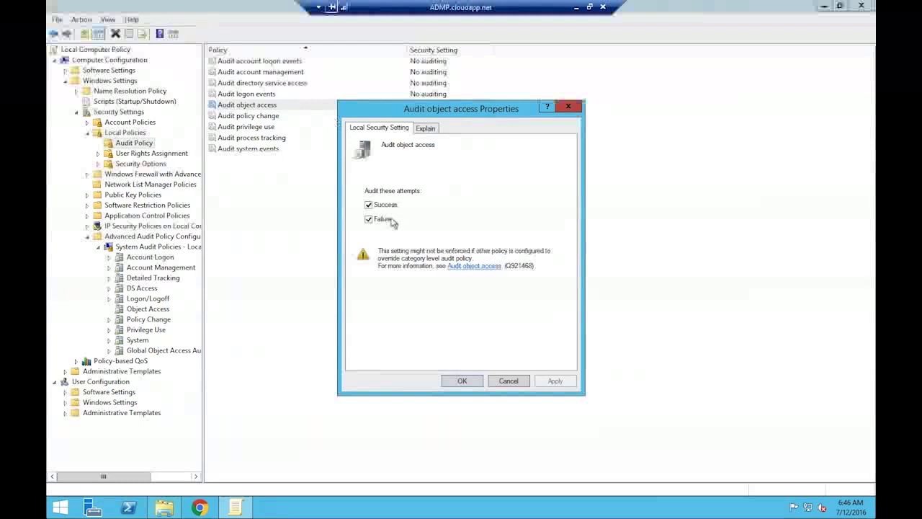
{"action": "left_click", "coordinate": [463, 380]}
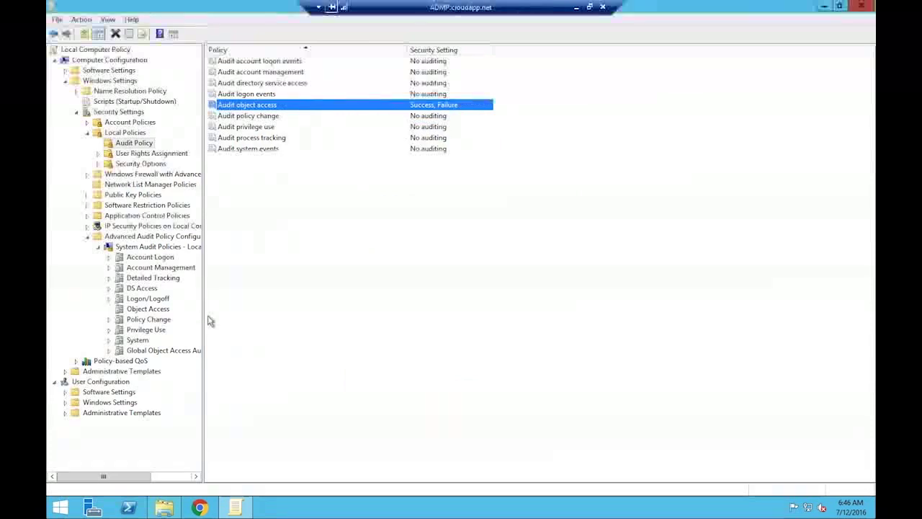
{"action": "left_click_drag", "start_coordinate": [205, 303], "coordinate": [222, 304]}
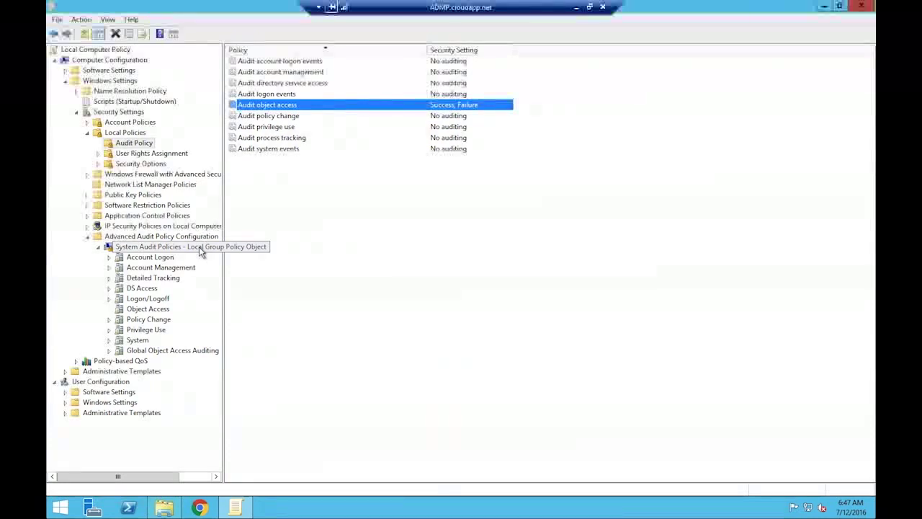
Step: Review the audit events configured for Audit Handle Manipulation under Advanced Audit Policy Configuration > Object Access
{"action": "left_click", "coordinate": [159, 309]}
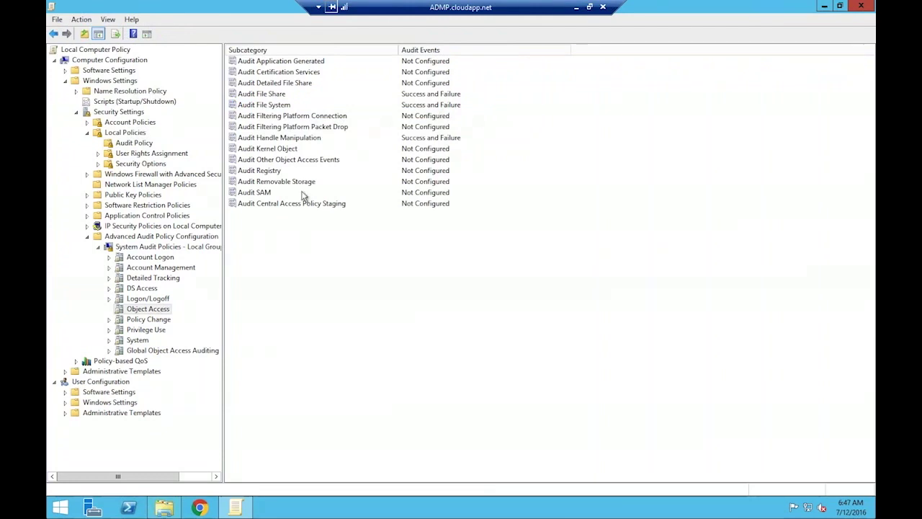
{"action": "right_click", "coordinate": [284, 138]}
{"action": "left_click", "coordinate": [302, 144]}
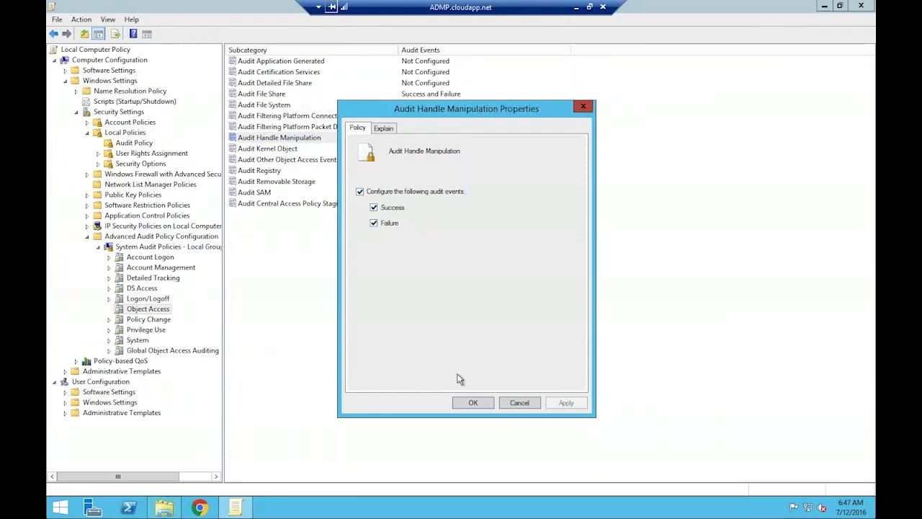
{"action": "left_click", "coordinate": [473, 402]}
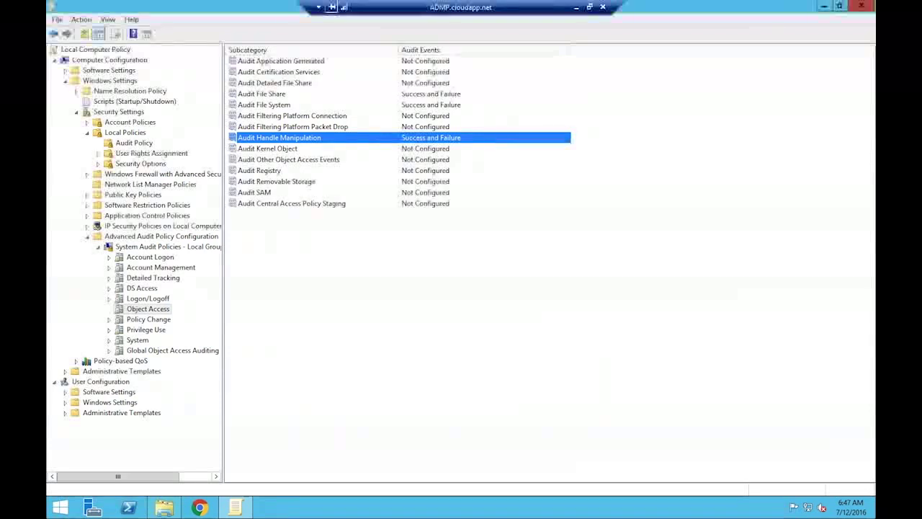
Step: Switch to the slide presentation in the browser and advance to the Enabling SACL auditing slide
{"action": "key", "text": "ctrl+Left"}
{"action": "key", "text": "ctrl+Left"}
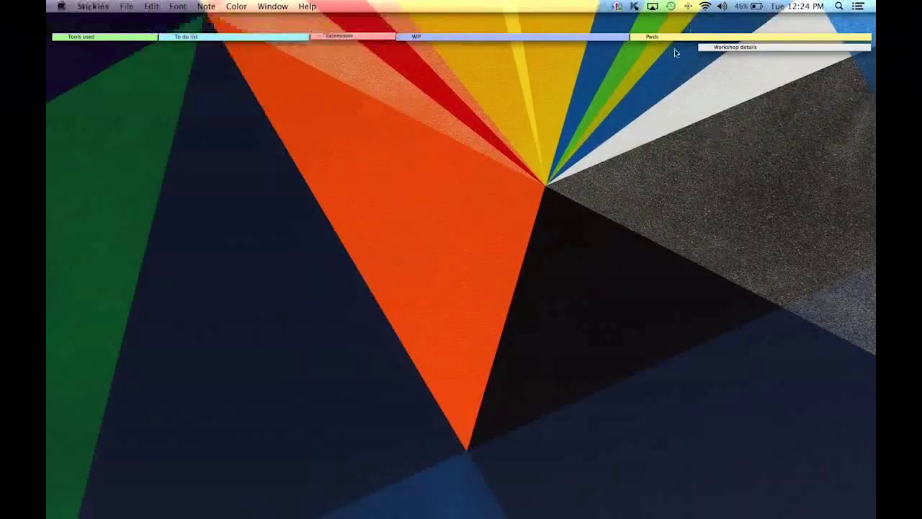
{"action": "key", "text": "ctrl+Right"}
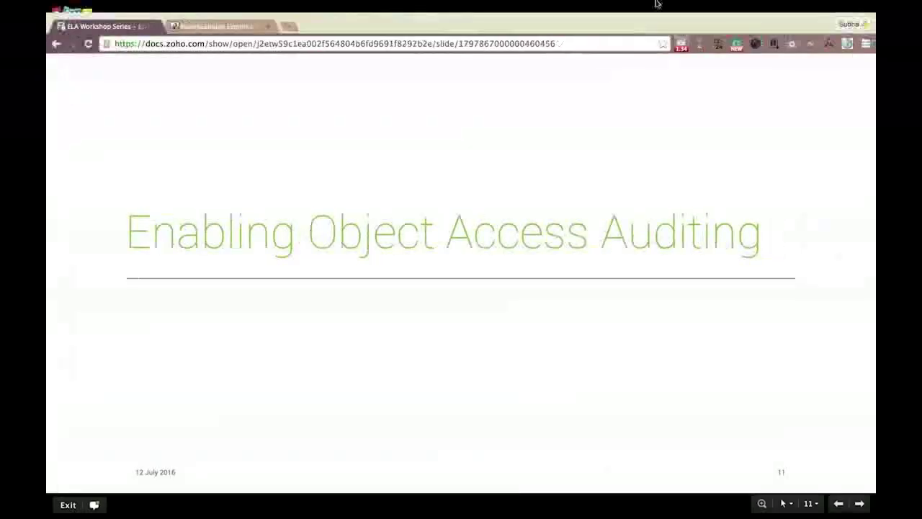
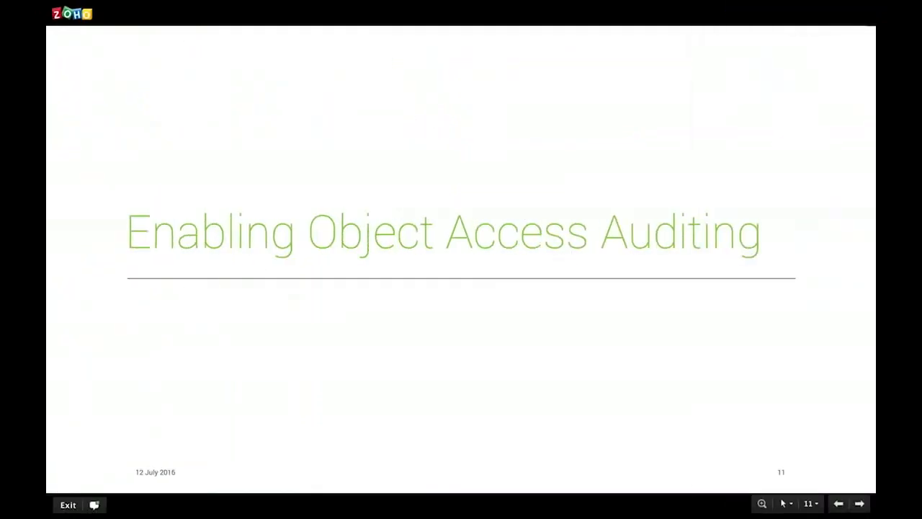
{"action": "key", "text": "Right"}
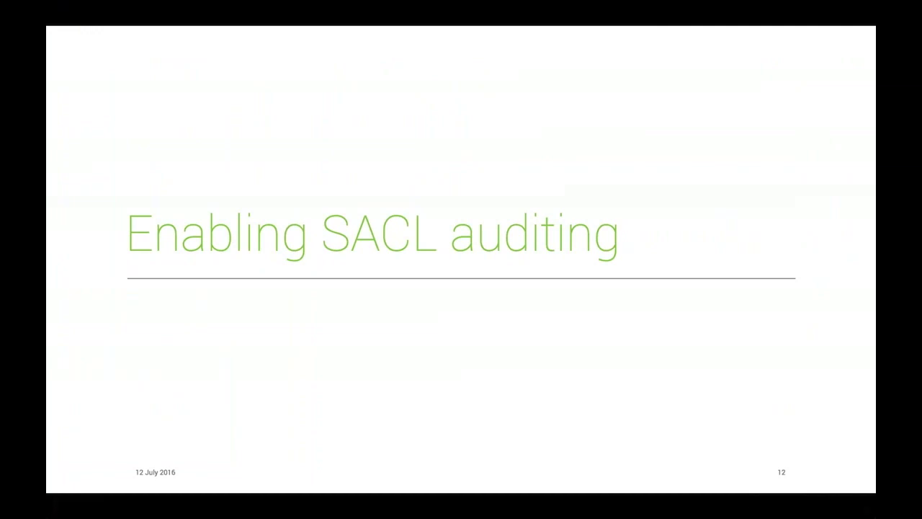
Step: Switch back to the remote server session and close the local group policy editor
{"action": "key", "text": "ctrl+Left"}
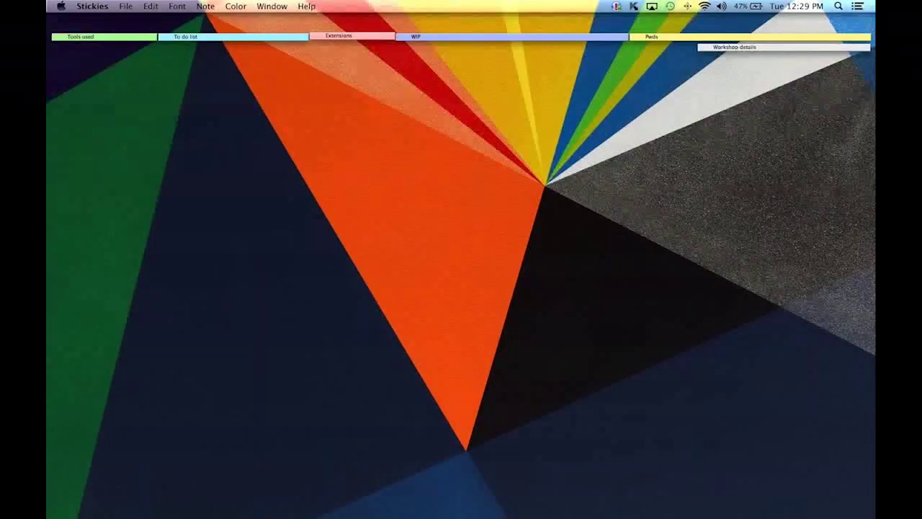
{"action": "key", "text": "ctrl+Right"}
{"action": "key", "text": "ctrl+Right"}
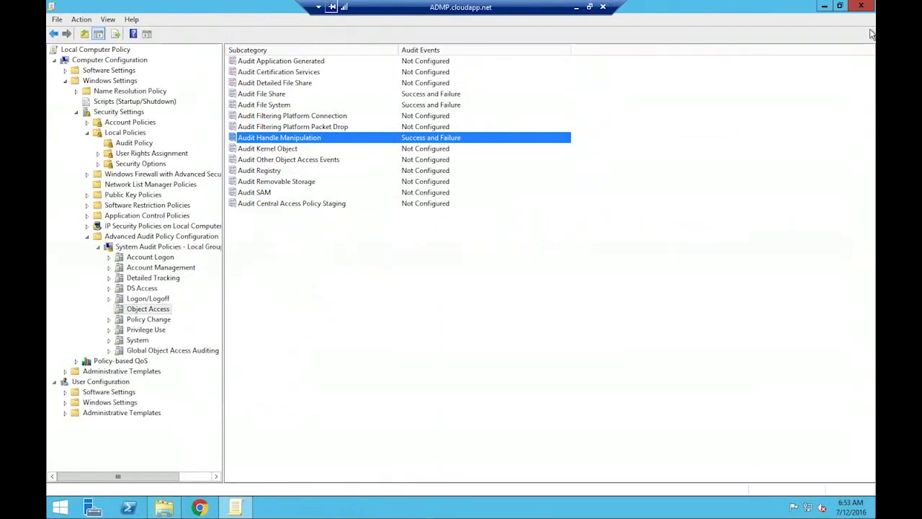
{"action": "mouse_move", "coordinate": [866, 5]}
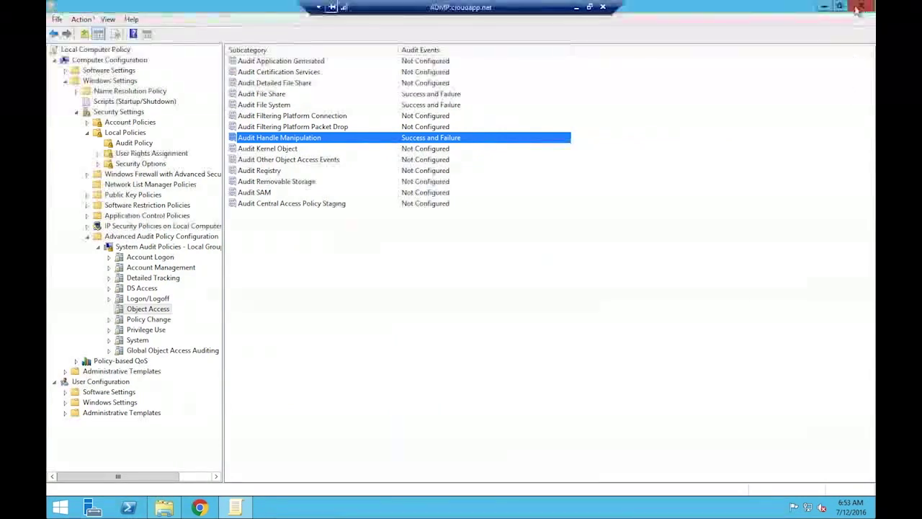
{"action": "left_click", "coordinate": [858, 7]}
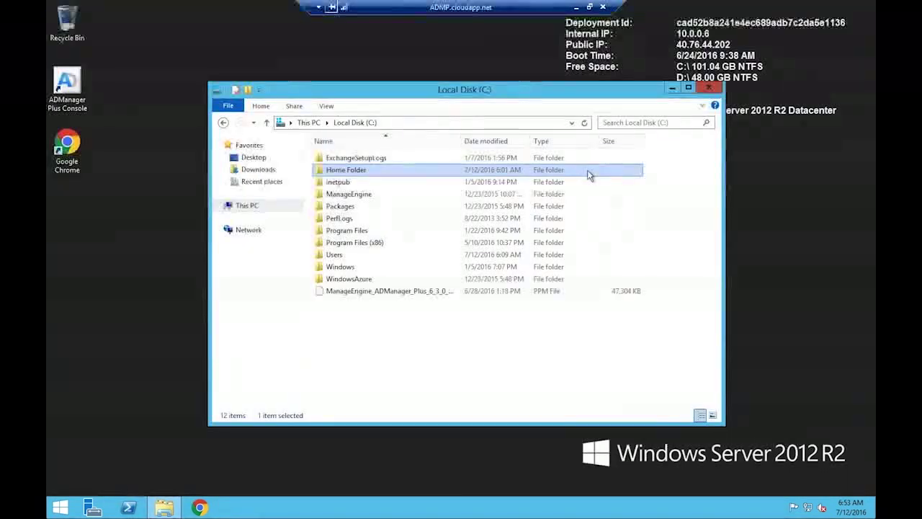
Step: Open the auditing entries in the advanced security settings of C:\Home Folder, continuing with administrator privileges
{"action": "right_click", "coordinate": [434, 173]}
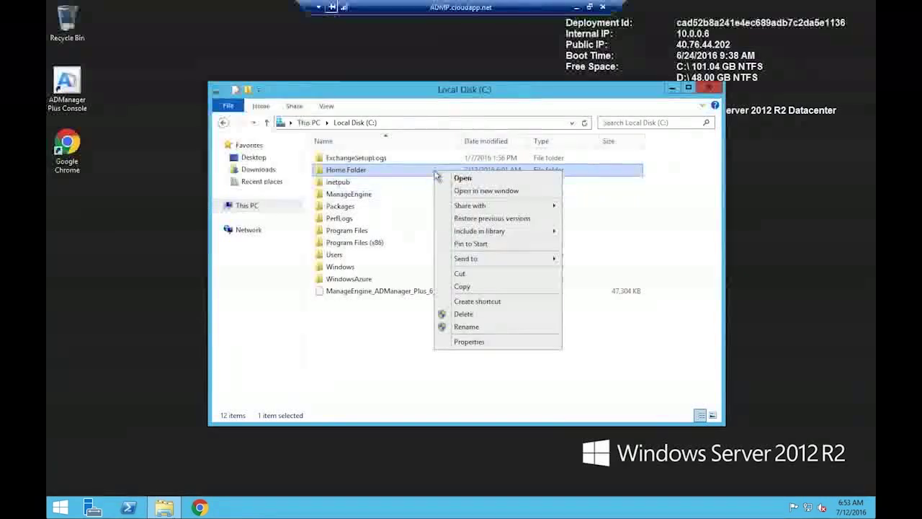
{"action": "left_click", "coordinate": [457, 342]}
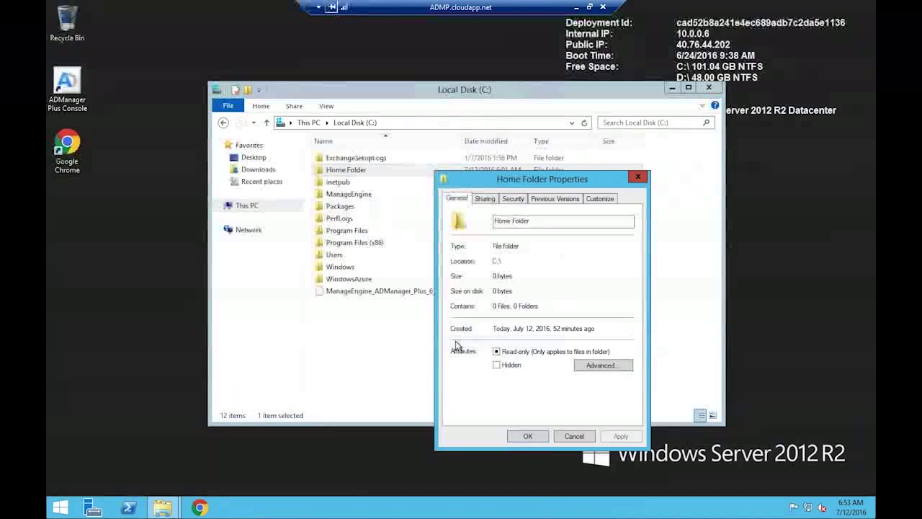
{"action": "left_click", "coordinate": [516, 201]}
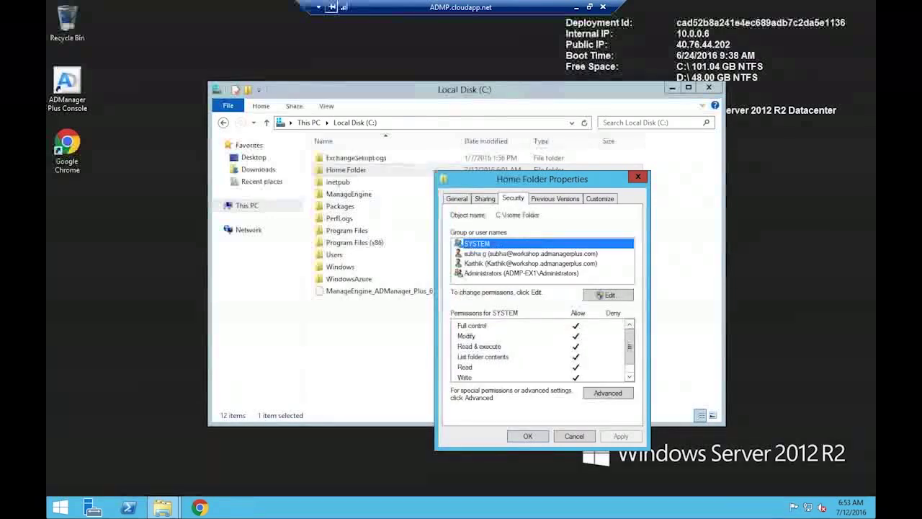
{"action": "left_click", "coordinate": [607, 393]}
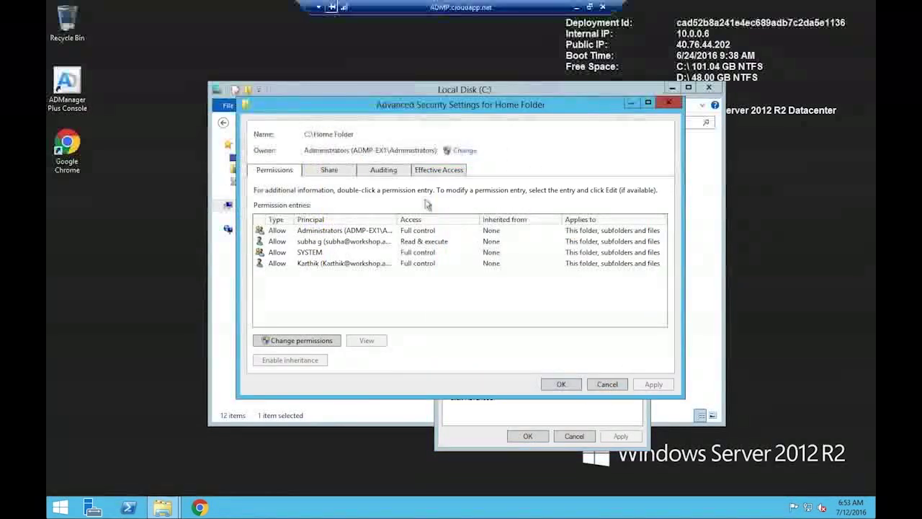
{"action": "left_click", "coordinate": [389, 175]}
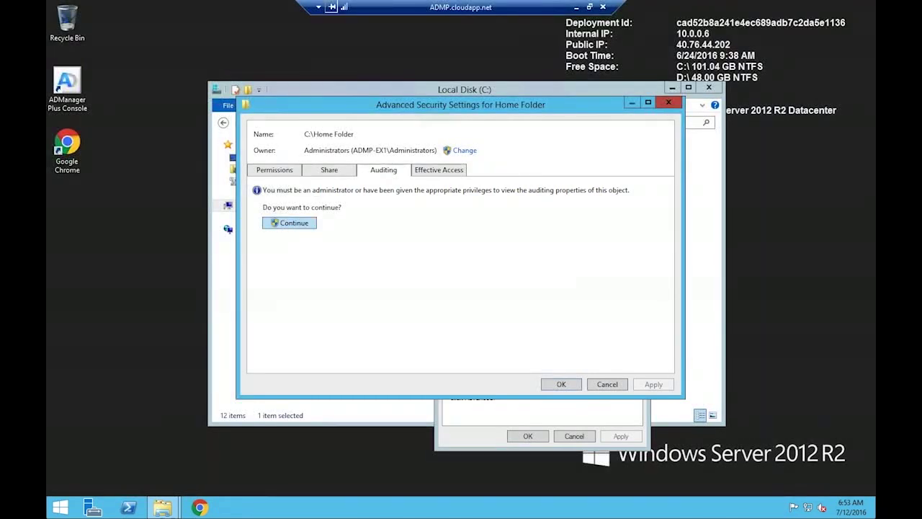
{"action": "left_click", "coordinate": [297, 222]}
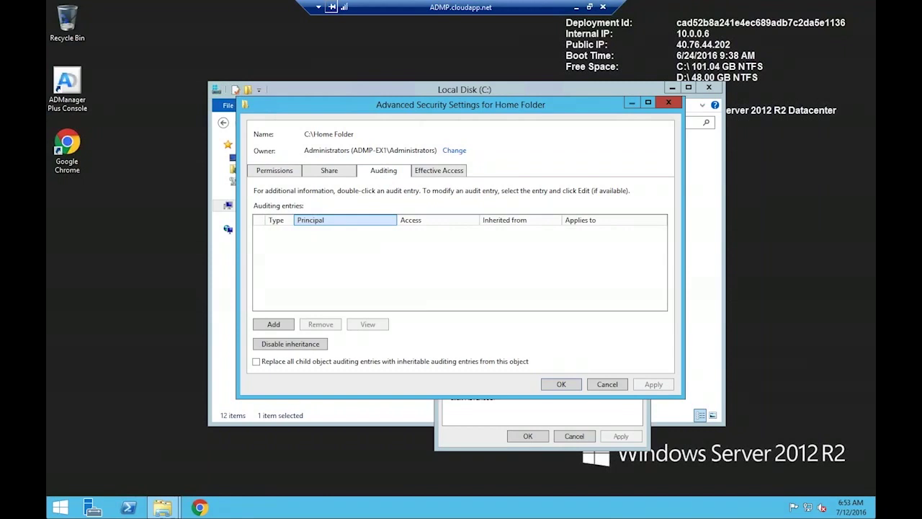
Step: Add an auditing entry for Home Folder with Everyone as its principal, checking the name against the directory
{"action": "left_click", "coordinate": [274, 324]}
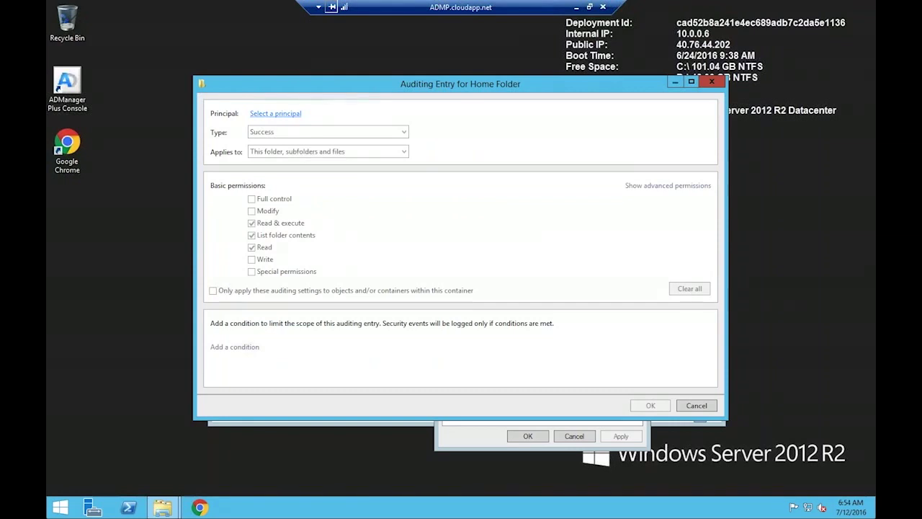
{"action": "left_click", "coordinate": [275, 113]}
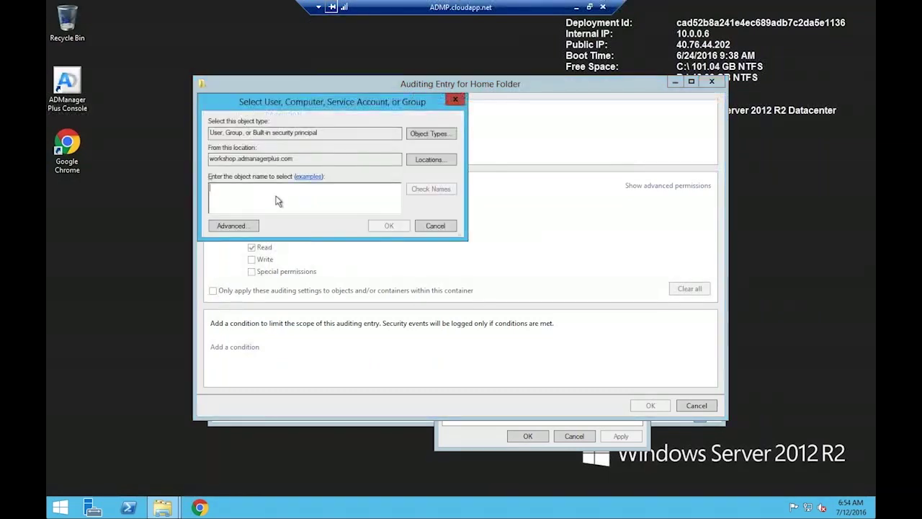
{"action": "type", "text": "everyone"}
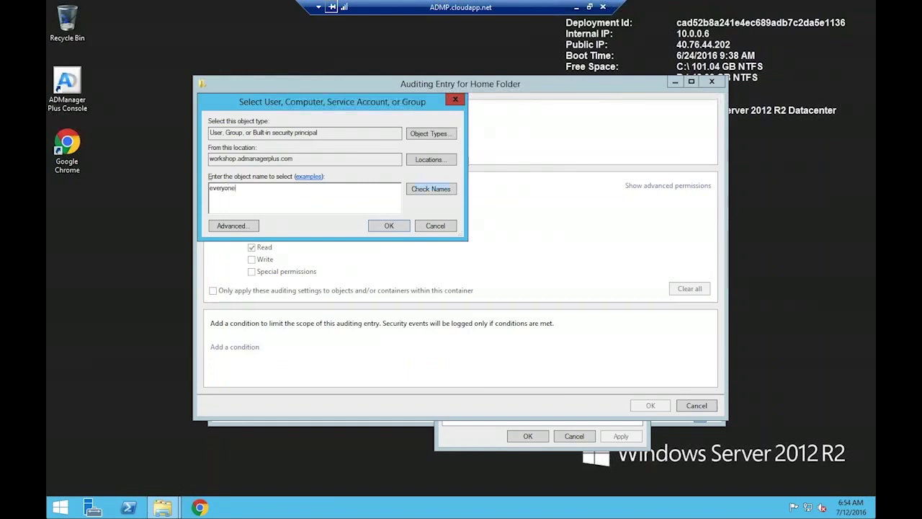
{"action": "left_click", "coordinate": [431, 189]}
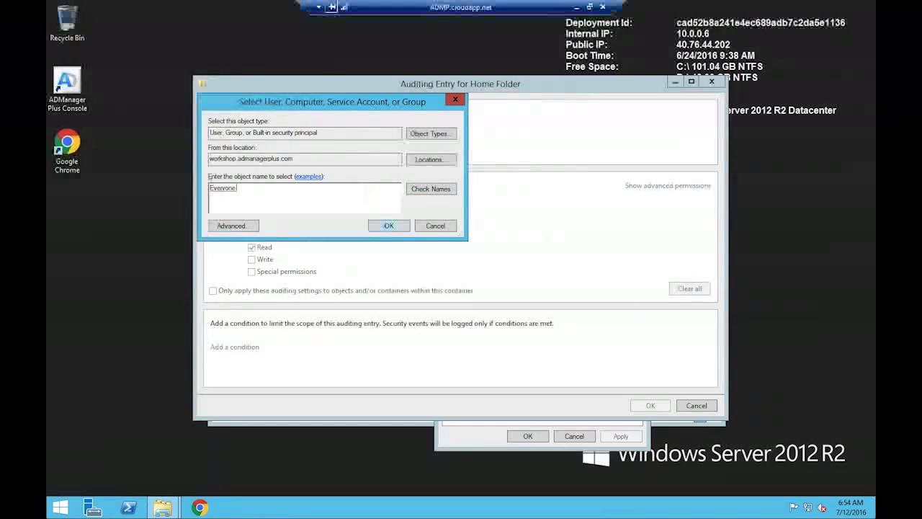
{"action": "left_click", "coordinate": [388, 226]}
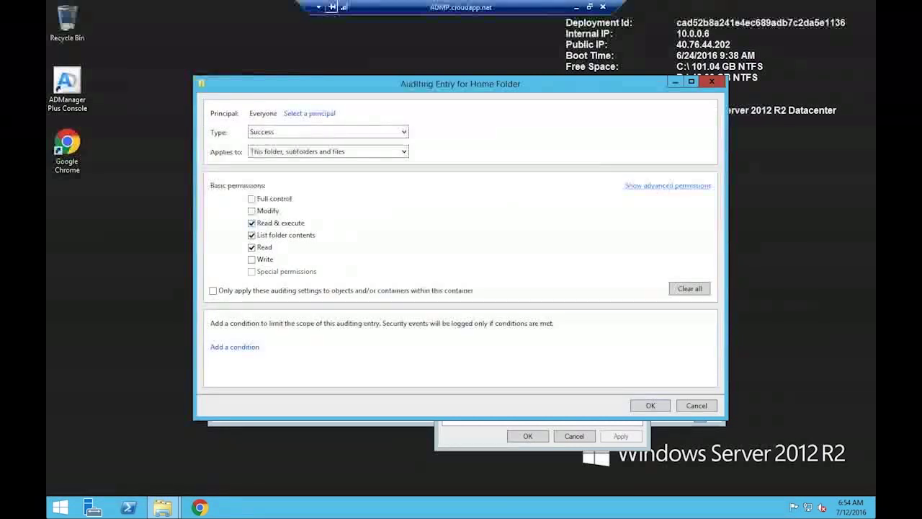
Step: Select all advanced permissions in Everyone's auditing entry except Full control, Traverse folder / execute file and Read permissions, and confirm the entry
{"action": "left_click", "coordinate": [667, 185]}
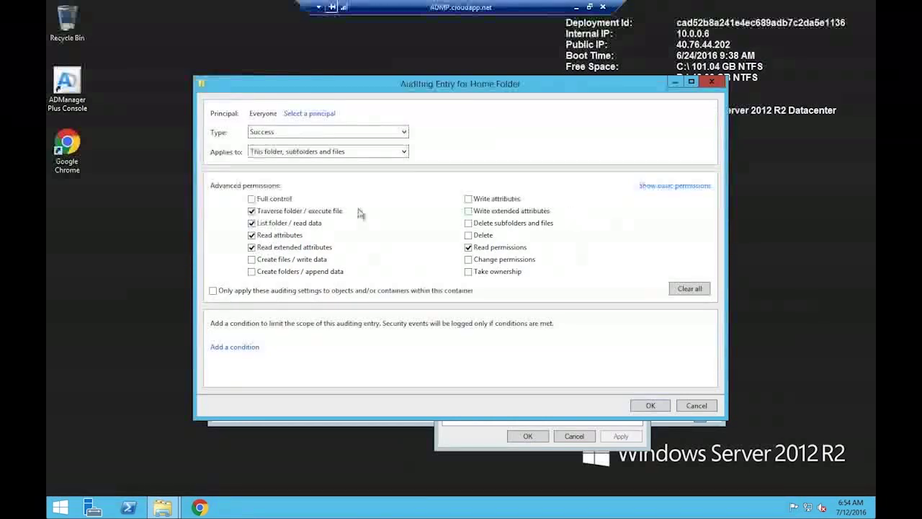
{"action": "left_click", "coordinate": [252, 211]}
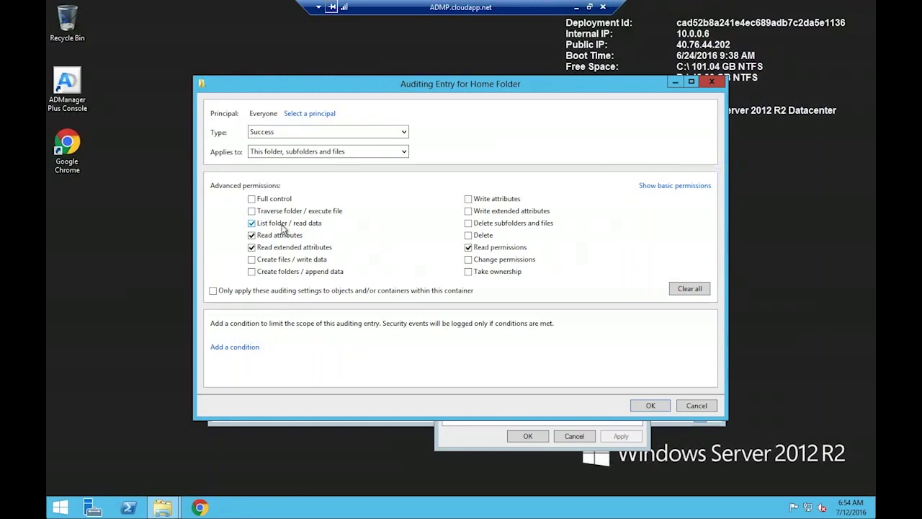
{"action": "left_click", "coordinate": [252, 259]}
{"action": "left_click", "coordinate": [469, 201]}
{"action": "left_click", "coordinate": [469, 211]}
{"action": "left_click", "coordinate": [469, 224]}
{"action": "left_click", "coordinate": [468, 247]}
{"action": "left_click", "coordinate": [468, 235]}
{"action": "left_click", "coordinate": [468, 248]}
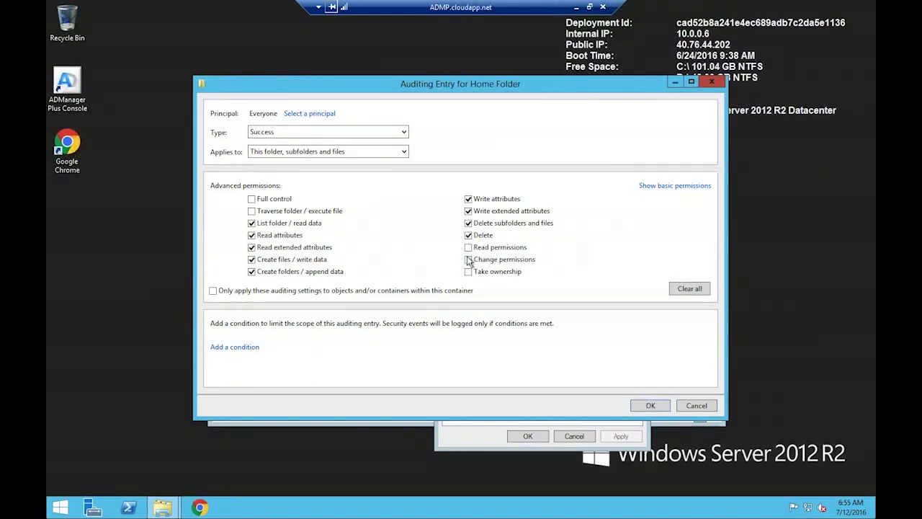
{"action": "left_click", "coordinate": [469, 260]}
{"action": "left_click", "coordinate": [469, 273]}
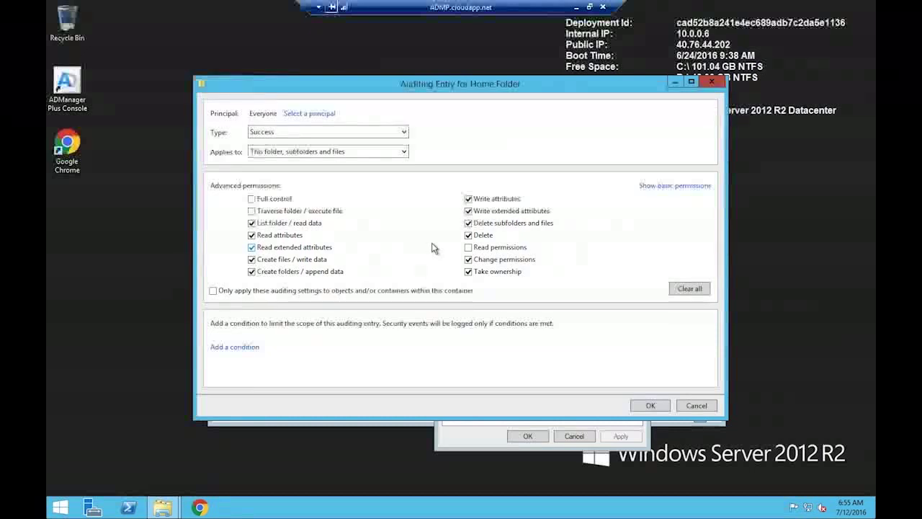
{"action": "left_click", "coordinate": [652, 406]}
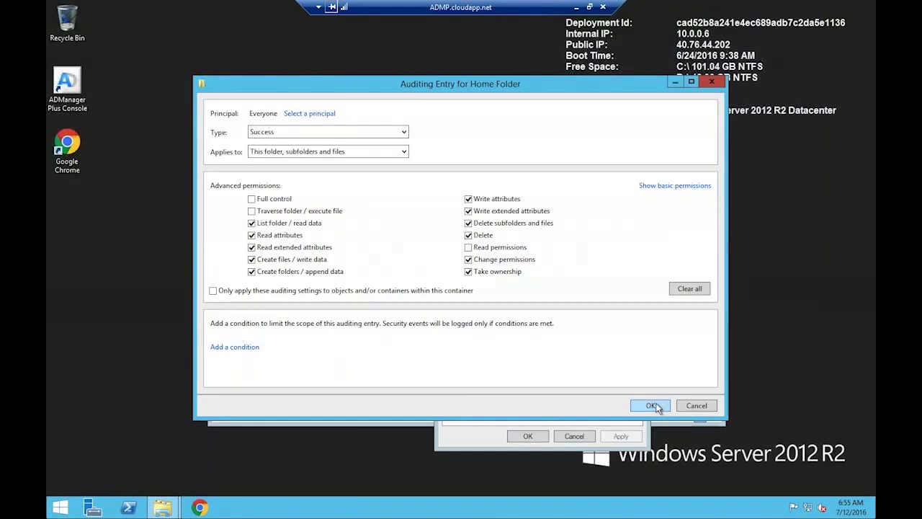
{"action": "left_click", "coordinate": [651, 405]}
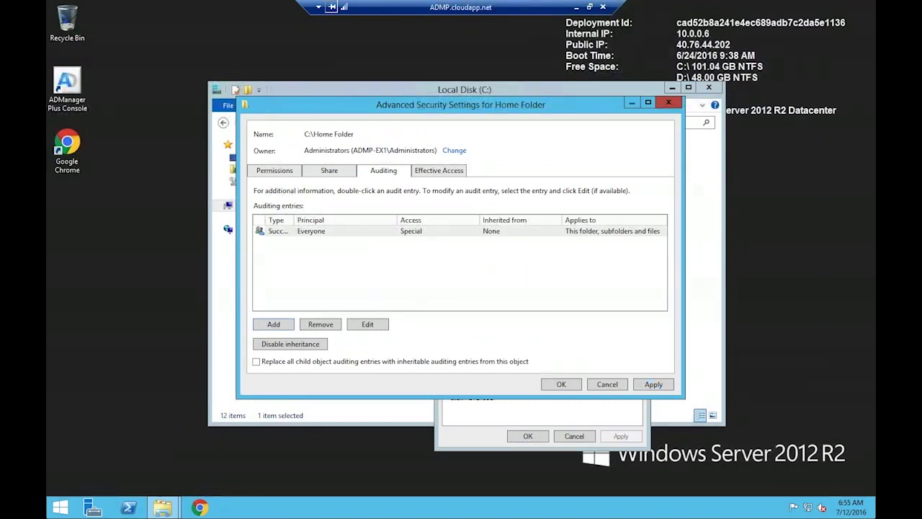
Step: Apply the auditing entry to Home Folder and close its advanced security settings and properties
{"action": "left_click", "coordinate": [653, 385]}
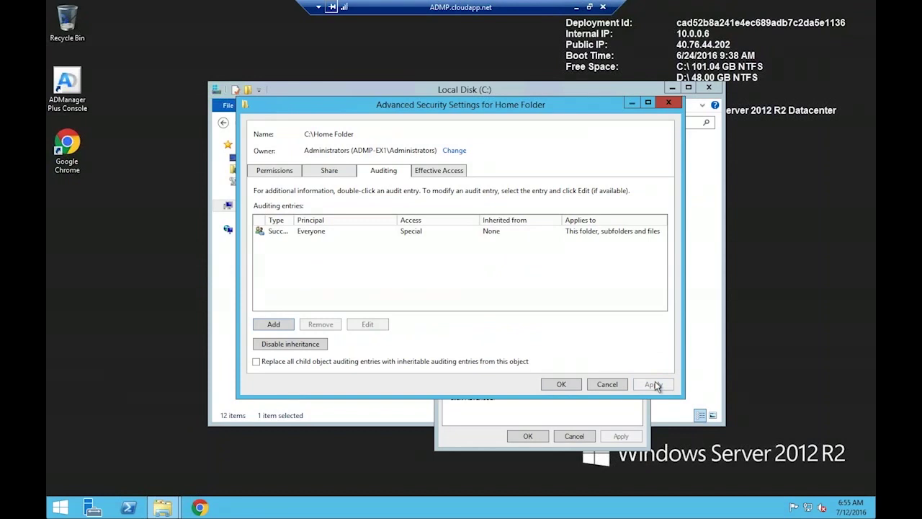
{"action": "left_click", "coordinate": [562, 384]}
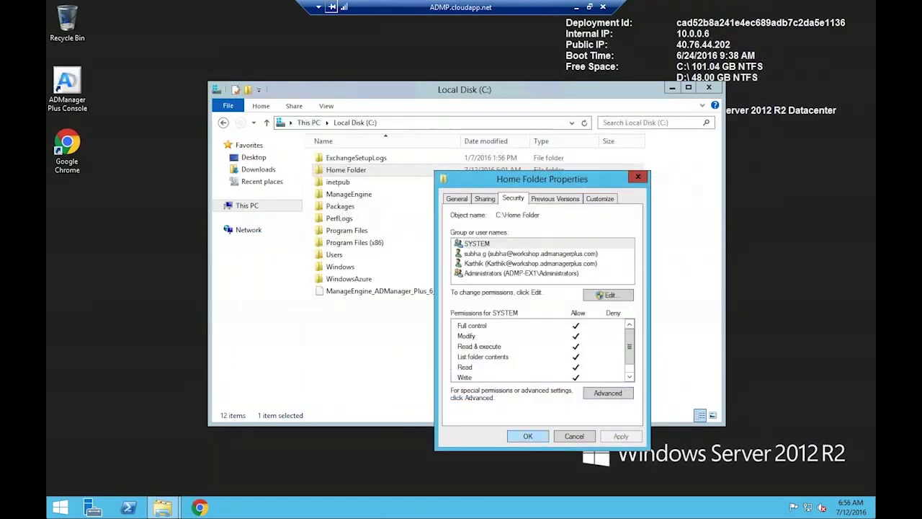
{"action": "left_click", "coordinate": [527, 435]}
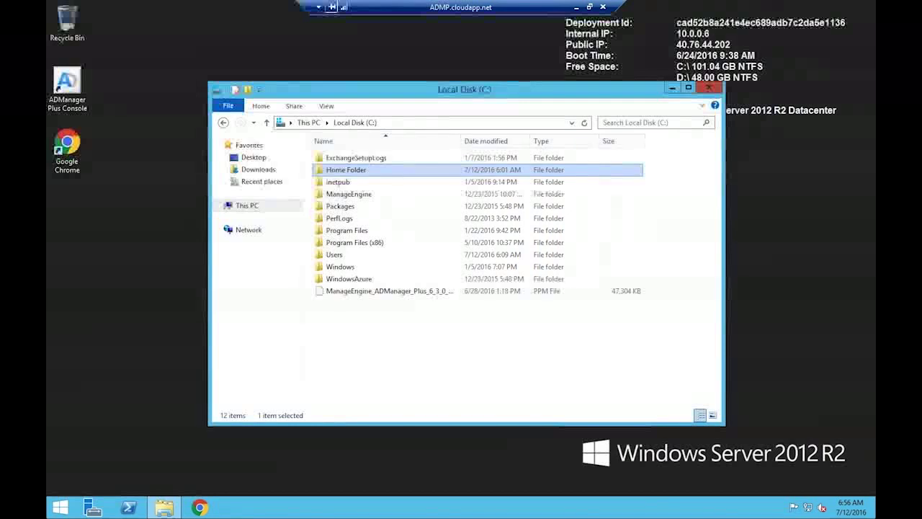
{"action": "key", "text": "ctrl+Left"}
{"action": "key", "text": "ctrl+Left"}
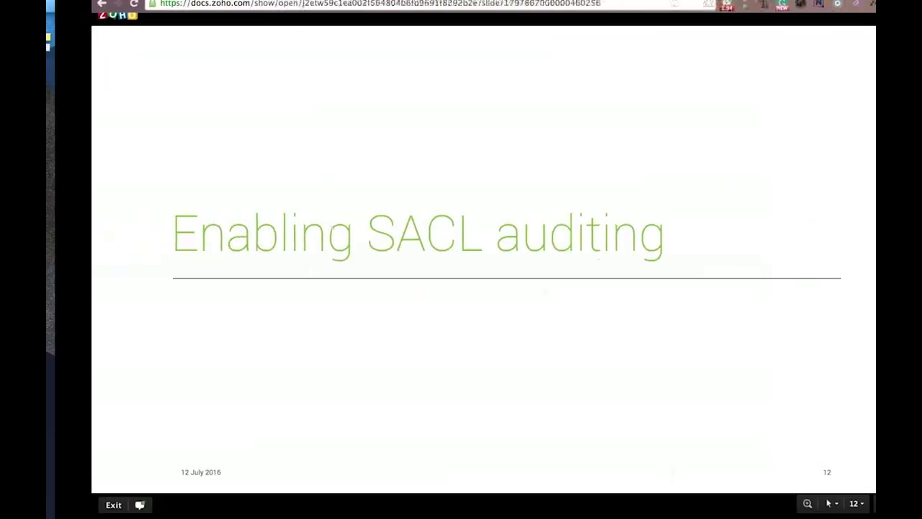
{"action": "key", "text": "ctrl+Right"}
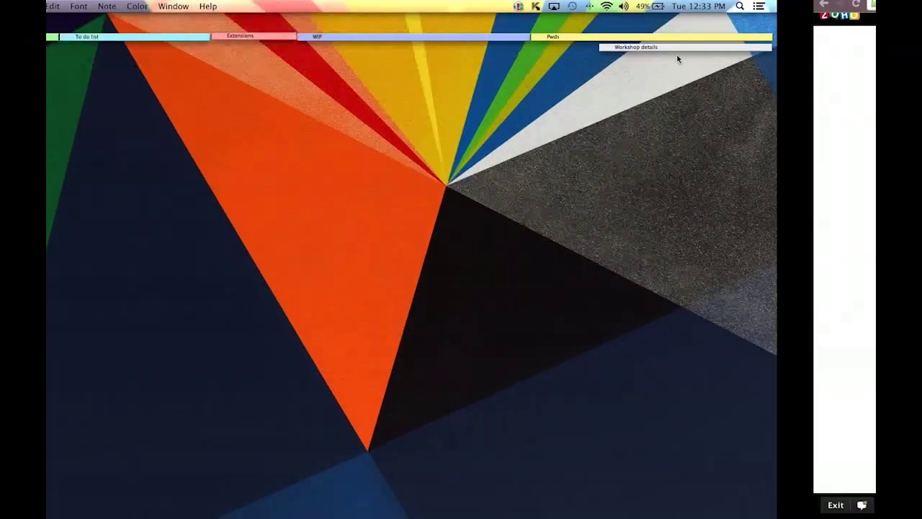
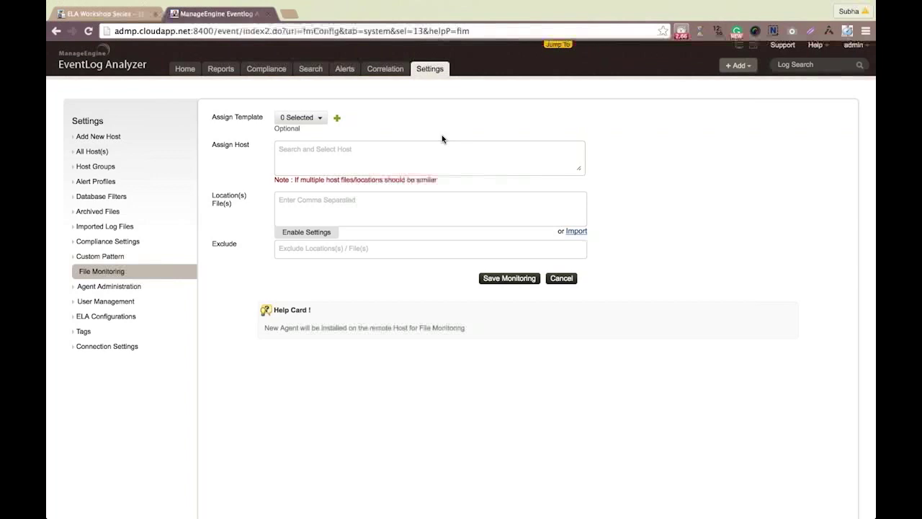
Step: In EventLog Analyzer, start a new file monitoring template named Home Folder with C:\Home Folder as its location
{"action": "left_click", "coordinate": [337, 120]}
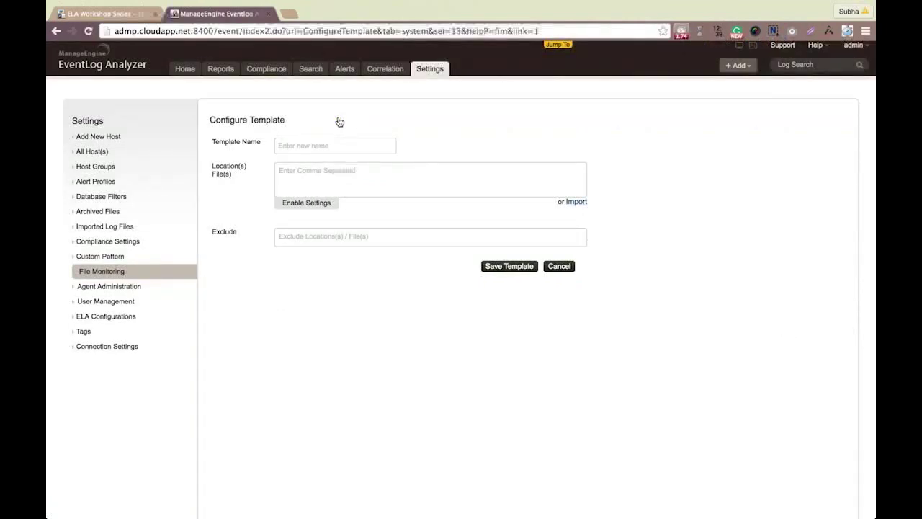
{"action": "left_click", "coordinate": [331, 144]}
{"action": "type", "text": "Hom"}
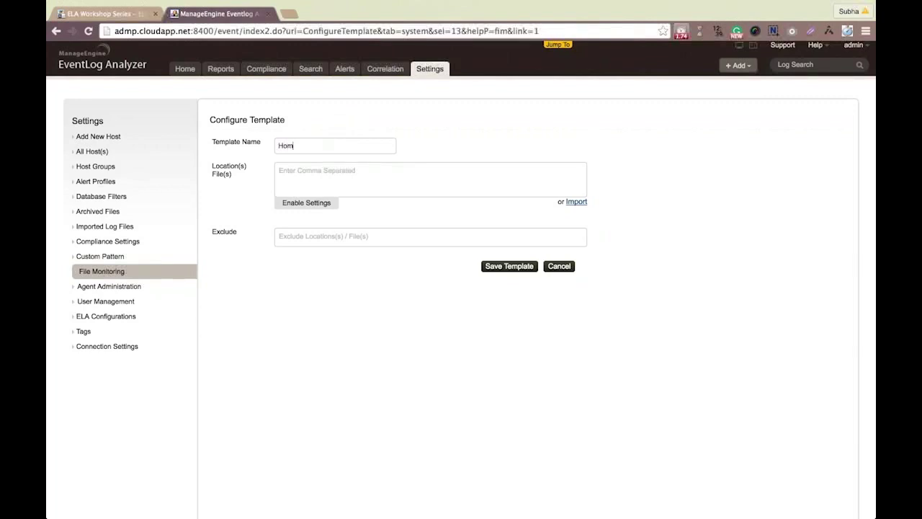
{"action": "type", "text": "e Folder"}
{"action": "left_click", "coordinate": [333, 171]}
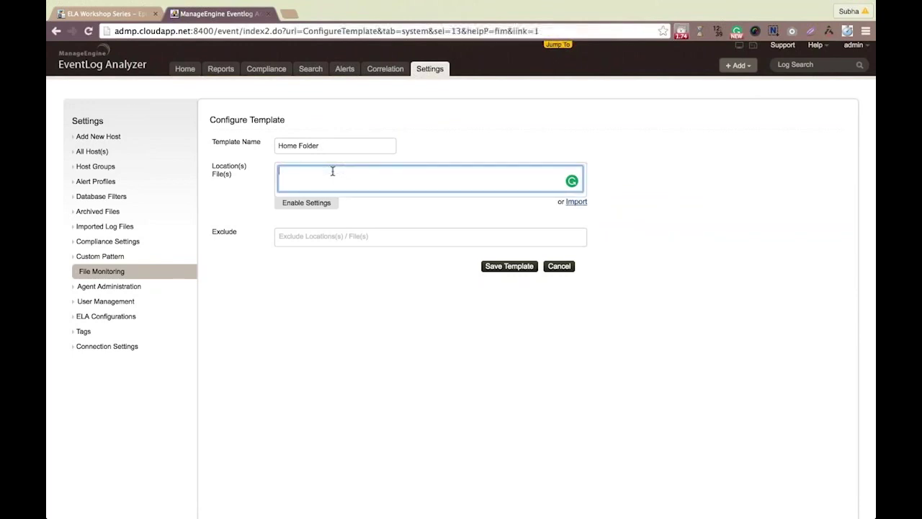
{"action": "type", "text": "C:\\Home Folder"}
{"action": "left_click", "coordinate": [425, 149]}
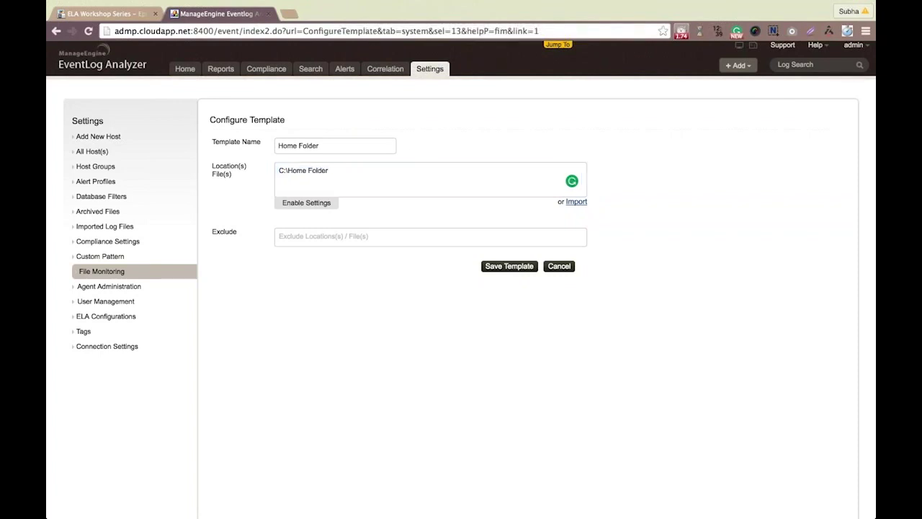
Step: Enable username tracking and exclude the txt file type for C:\Home Folder, apply these settings and save the template
{"action": "left_click", "coordinate": [328, 205]}
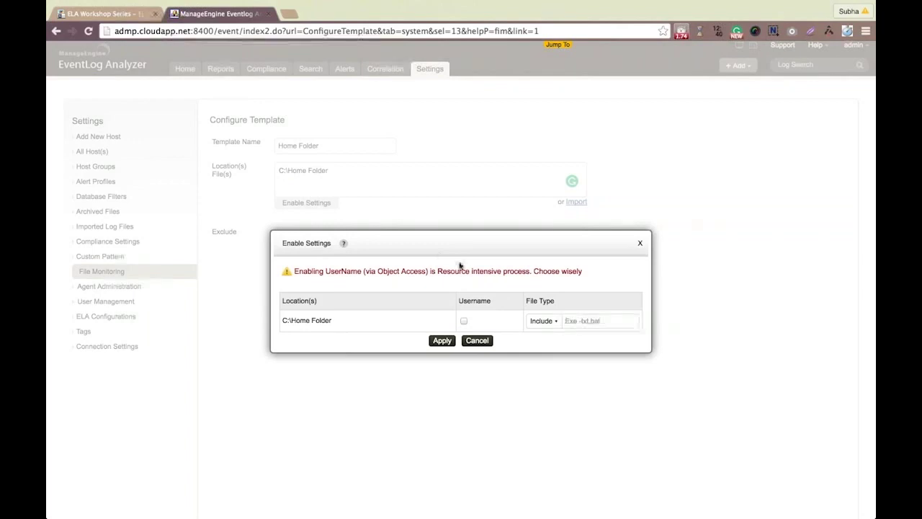
{"action": "left_click", "coordinate": [464, 322]}
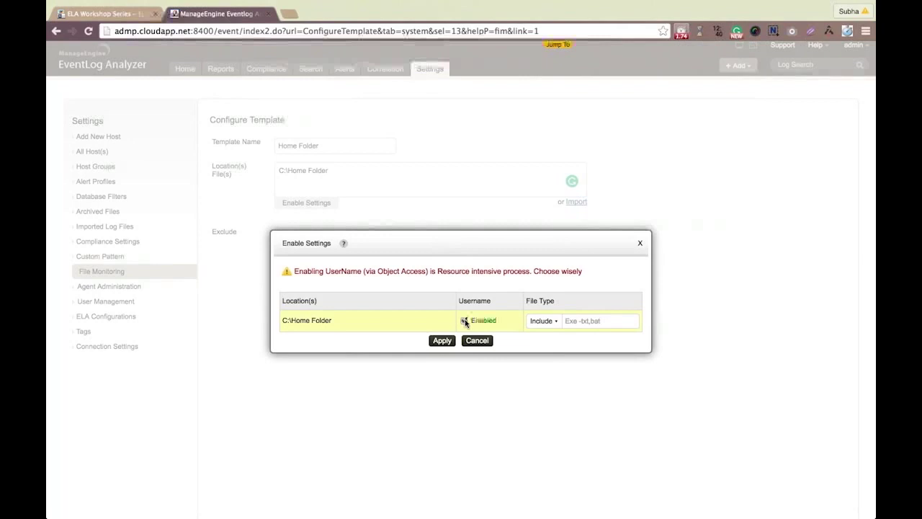
{"action": "left_click", "coordinate": [556, 324]}
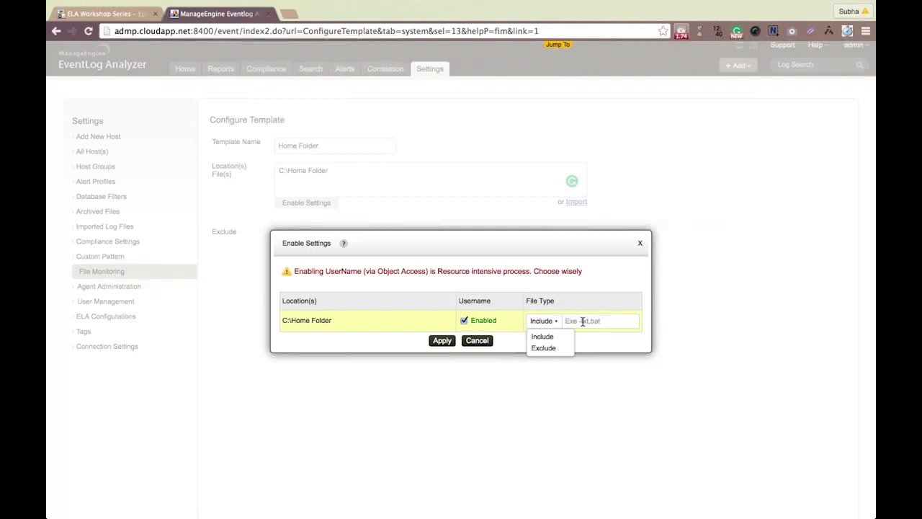
{"action": "left_click", "coordinate": [559, 348]}
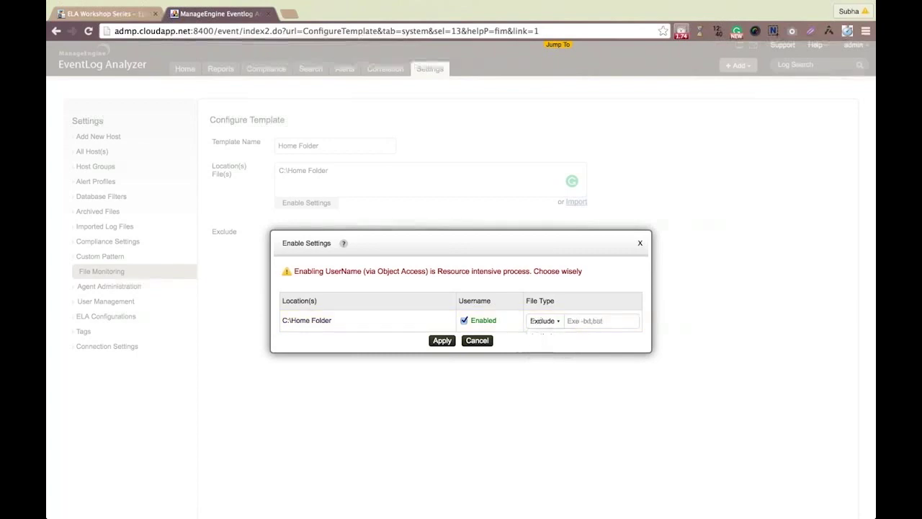
{"action": "left_click", "coordinate": [589, 322]}
{"action": "type", "text": "txt"}
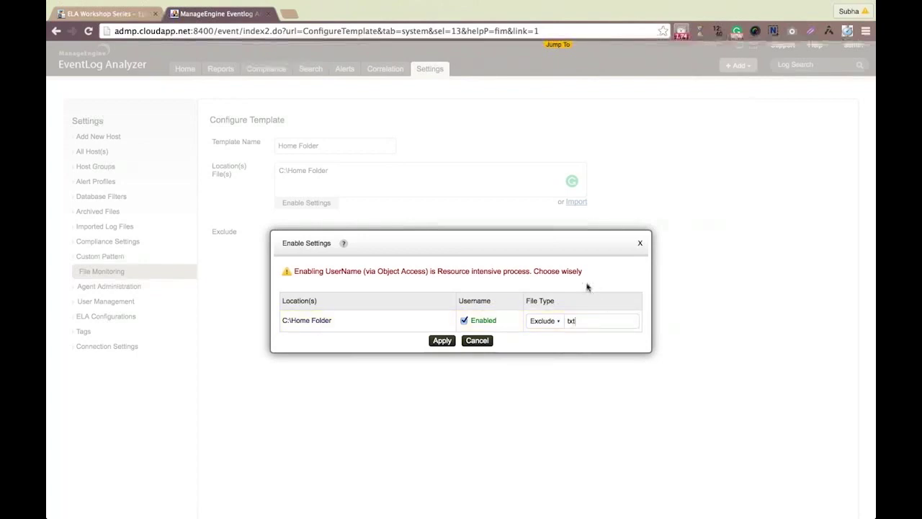
{"action": "left_click", "coordinate": [443, 340]}
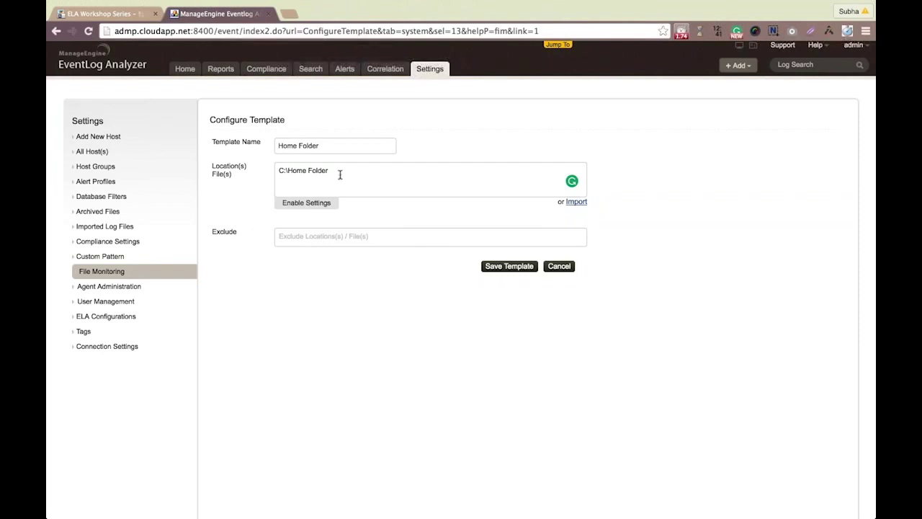
{"action": "left_click", "coordinate": [529, 268]}
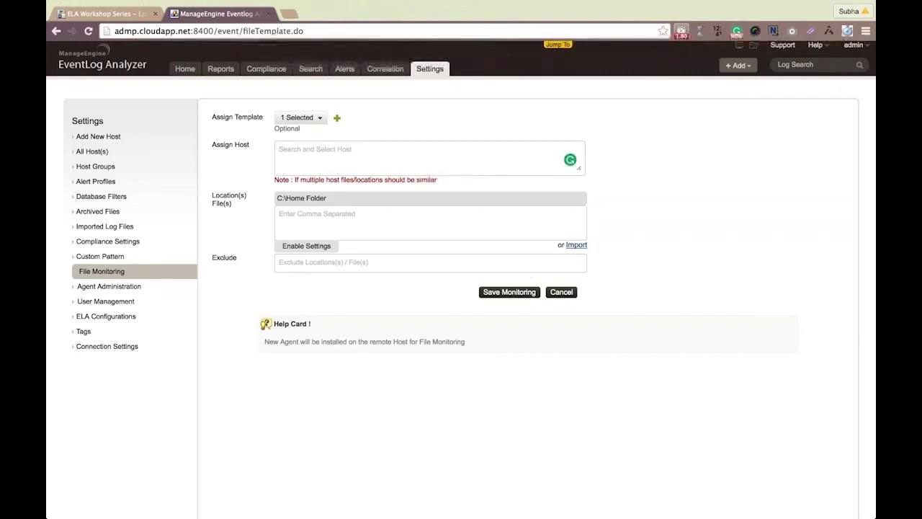
Step: Assign host admp-ex1 to the file monitoring configuration that uses the new template, and save the monitoring
{"action": "left_click", "coordinate": [278, 170]}
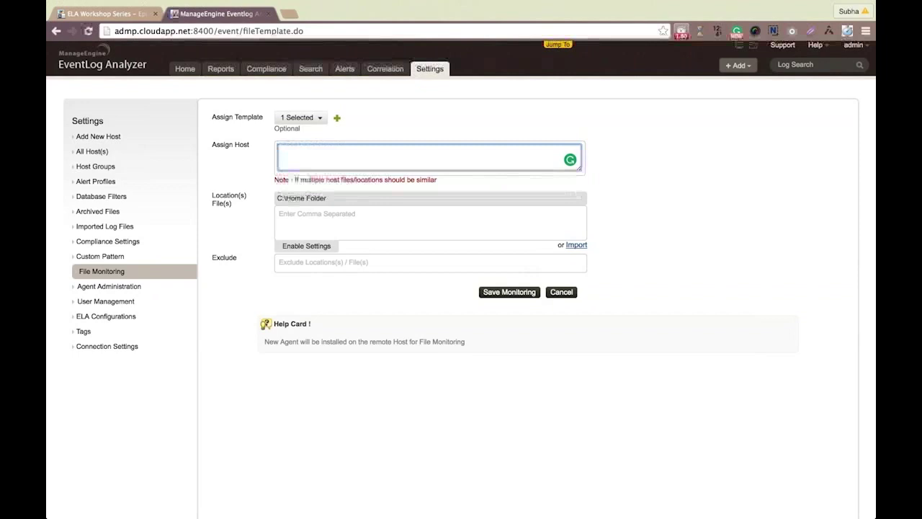
{"action": "type", "text": "admi"}
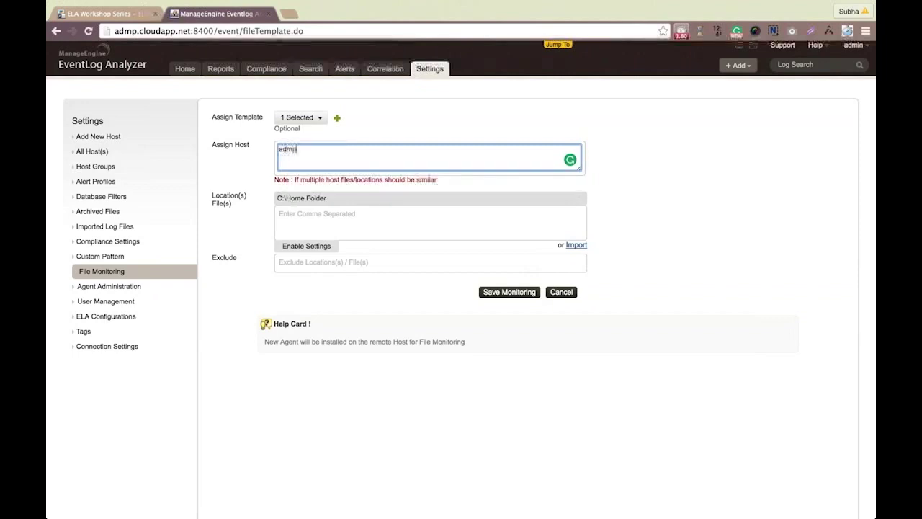
{"action": "type", "text": "-"}
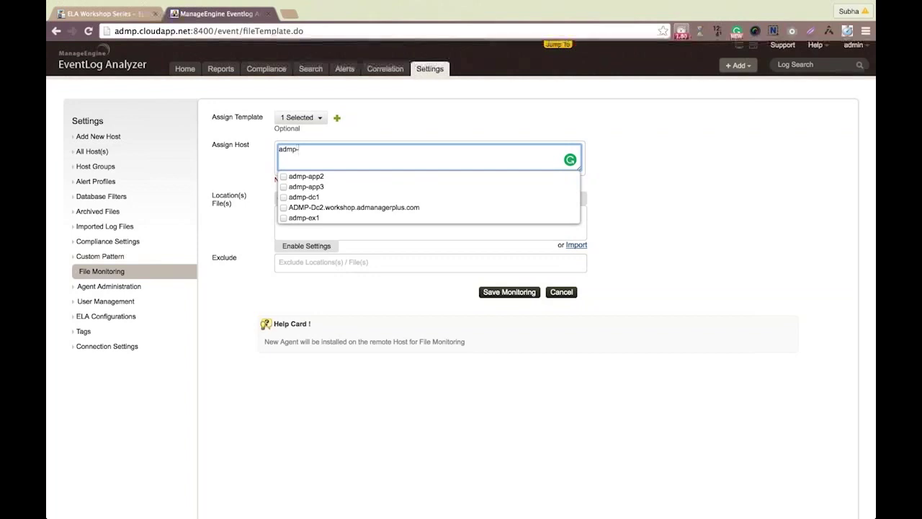
{"action": "type", "text": "ex"}
{"action": "key", "text": "BackSpace"}
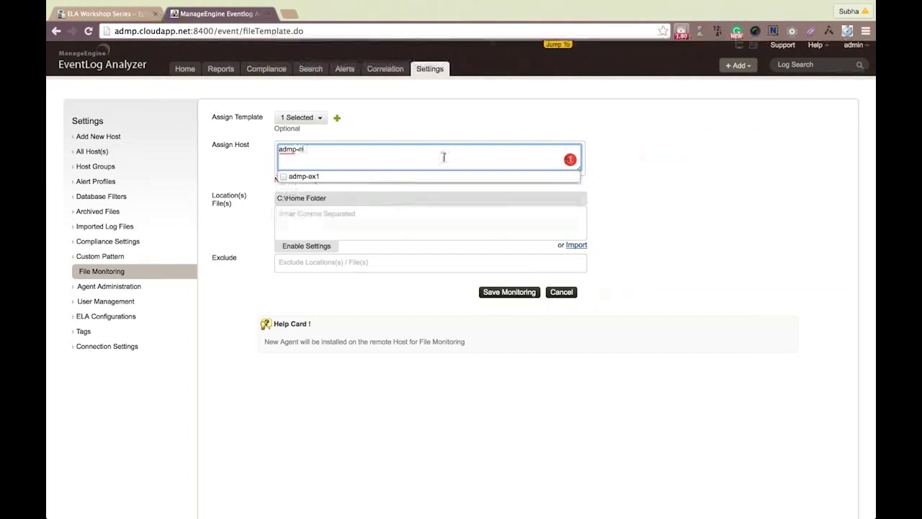
{"action": "left_click", "coordinate": [283, 176]}
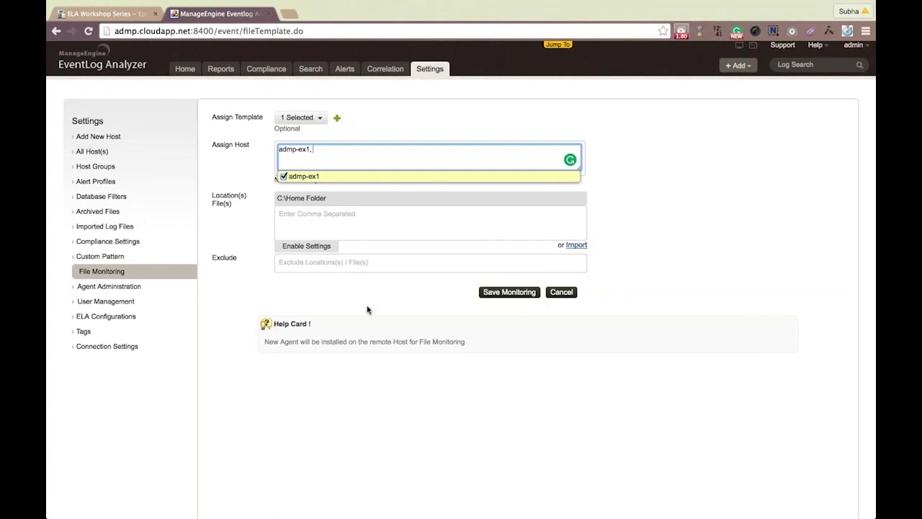
{"action": "left_click", "coordinate": [510, 296]}
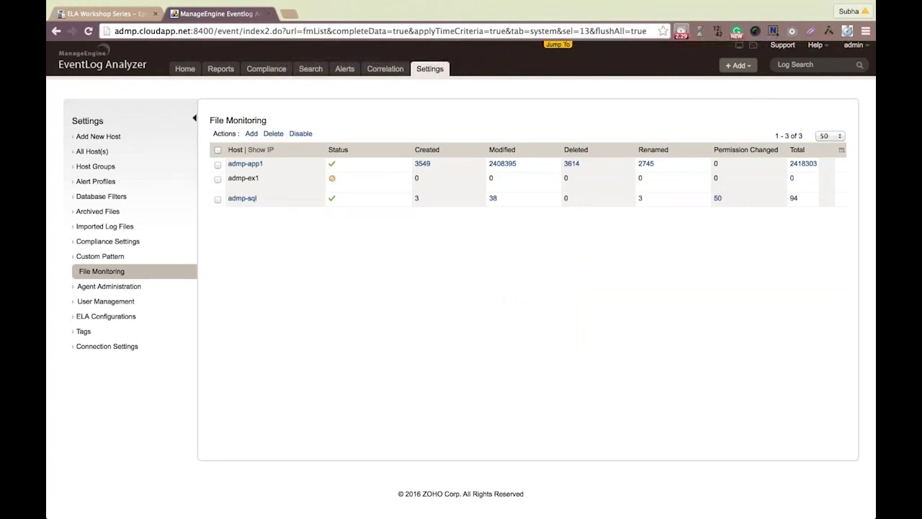
Step: Open Agent Administration to check the status of the installed agents
{"action": "left_click", "coordinate": [105, 287]}
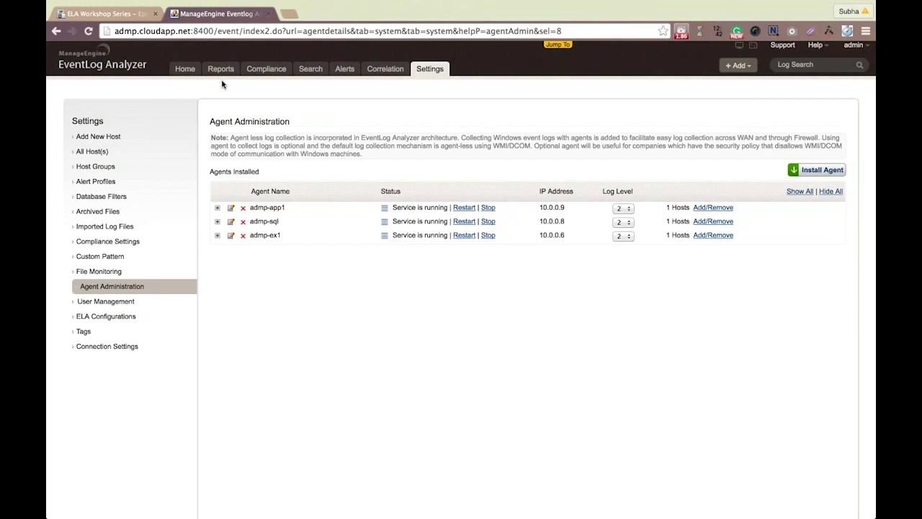
{"action": "key", "text": "ctrl+Left"}
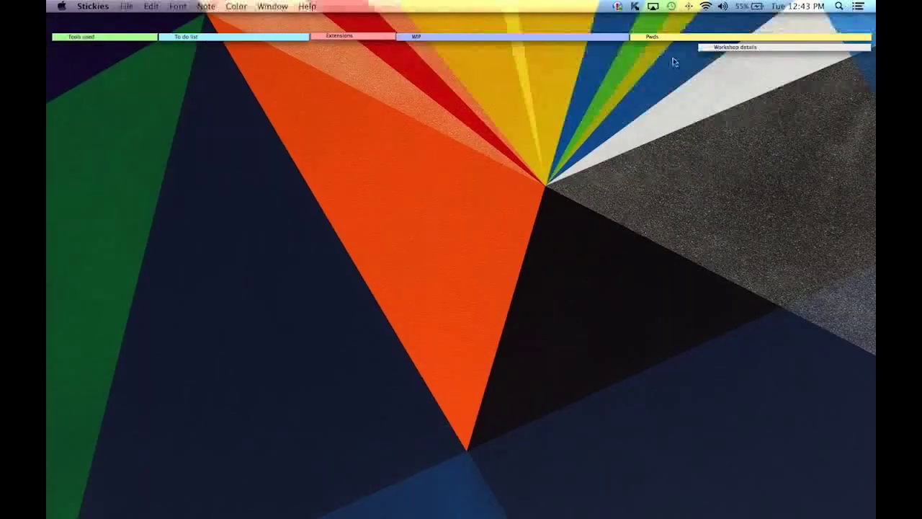
{"action": "key", "text": "ctrl+Right"}
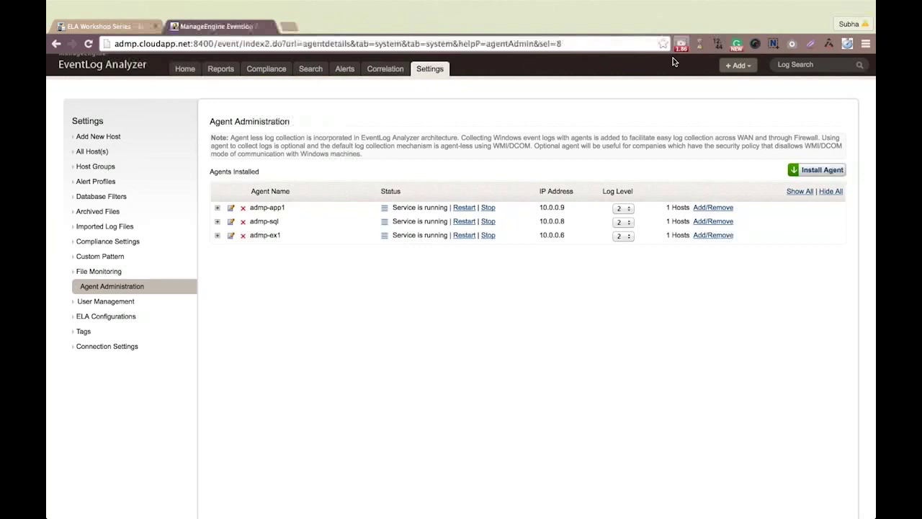
{"action": "key", "text": "ctrl+Left"}
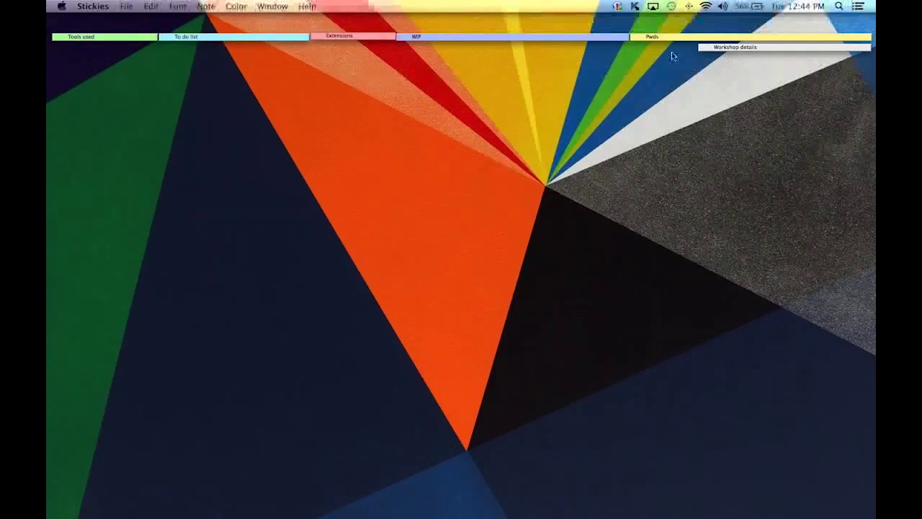
{"action": "key", "text": "ctrl+Right"}
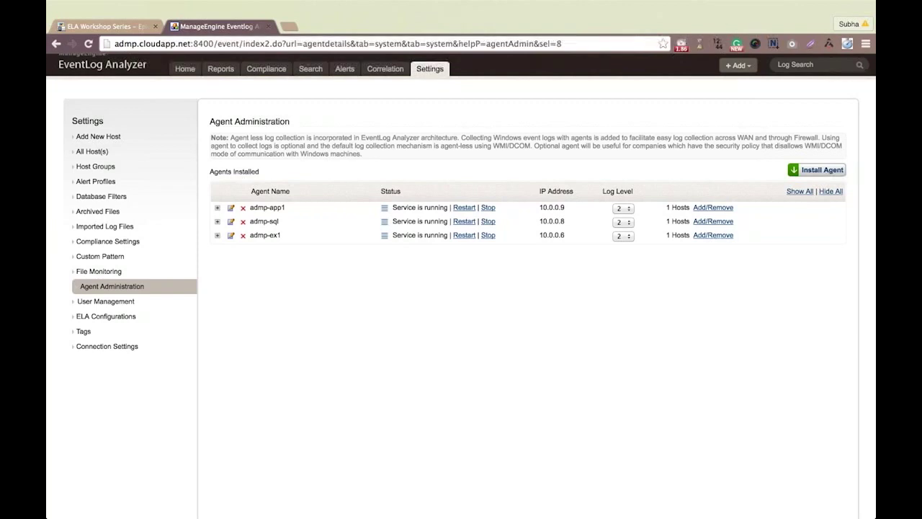
Step: Open the form for adding a new host and look at its agent option
{"action": "left_click", "coordinate": [738, 64]}
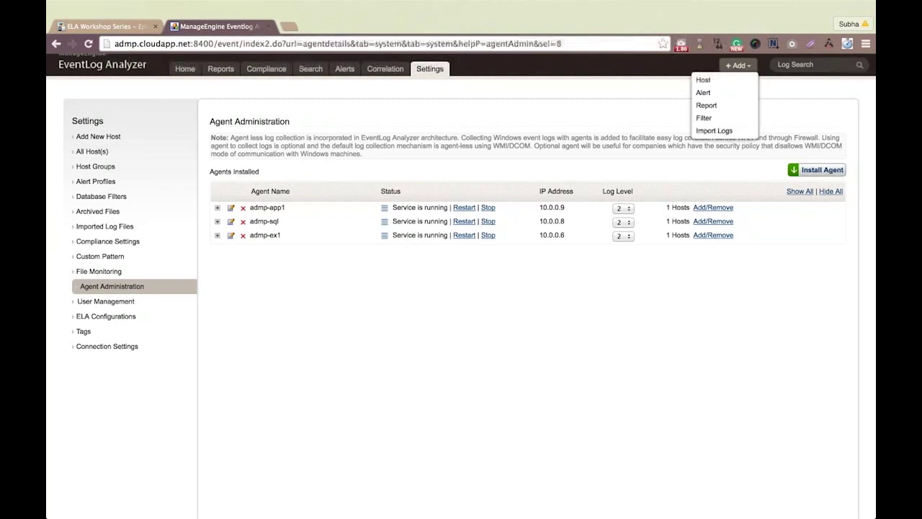
{"action": "left_click", "coordinate": [738, 85]}
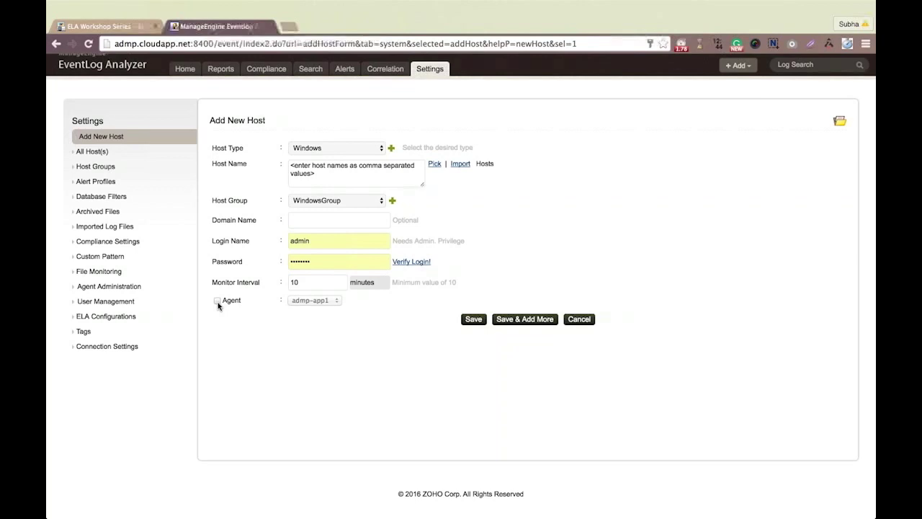
Step: View the File Monitoring summary on the home dashboard and open a blank file monitoring configuration from it
{"action": "left_click", "coordinate": [185, 69]}
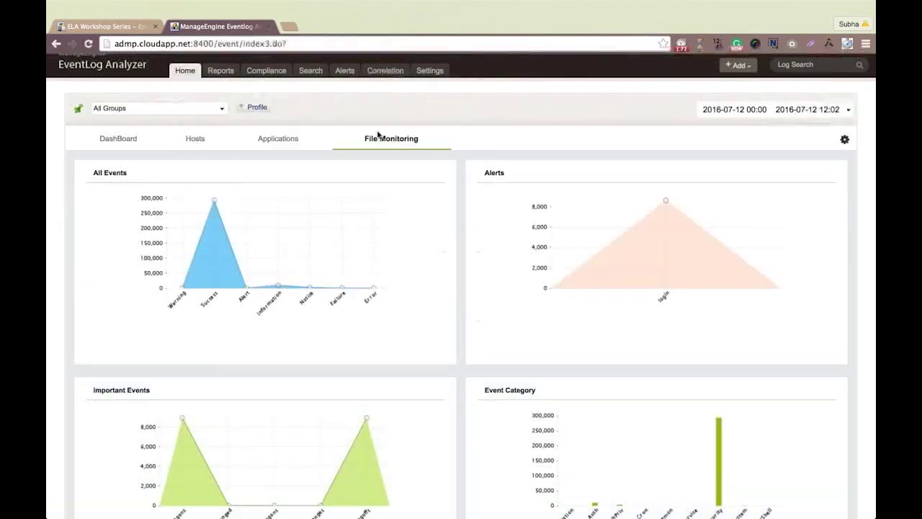
{"action": "left_click", "coordinate": [378, 136]}
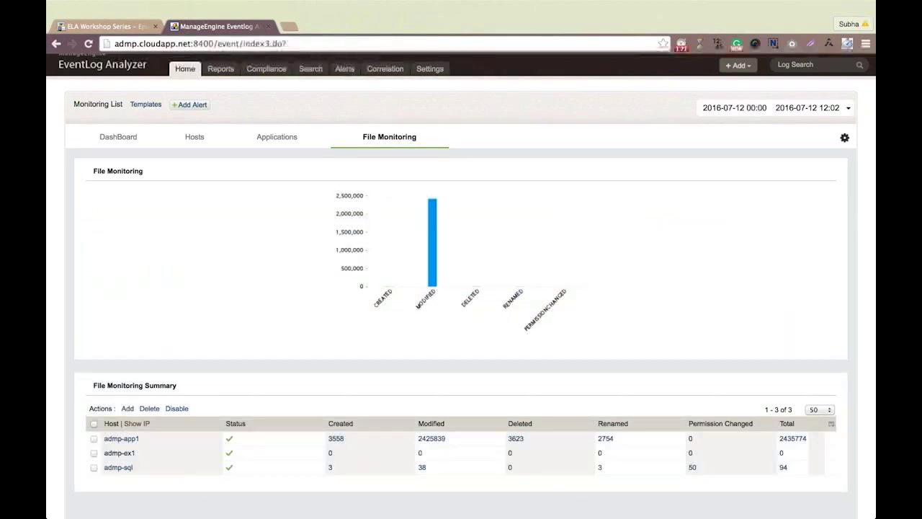
{"action": "left_click", "coordinate": [127, 409]}
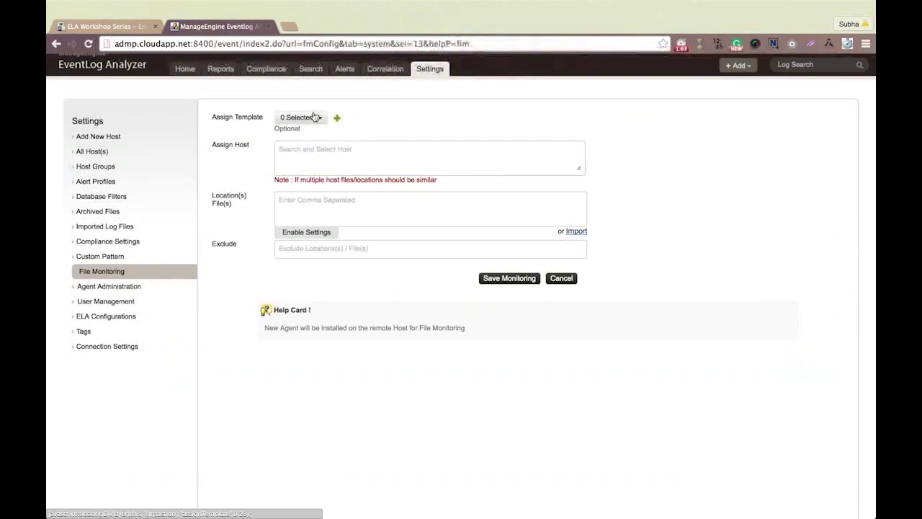
{"action": "left_click", "coordinate": [317, 154]}
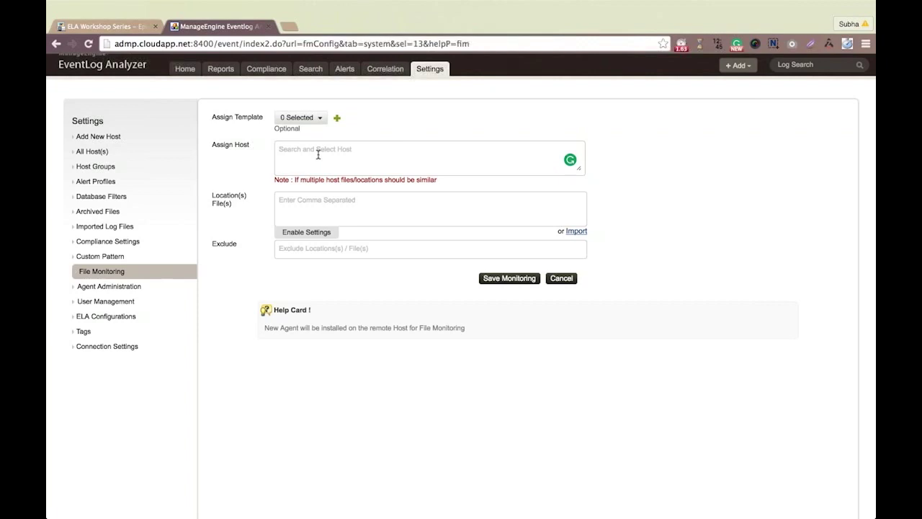
{"action": "key", "text": "Tab"}
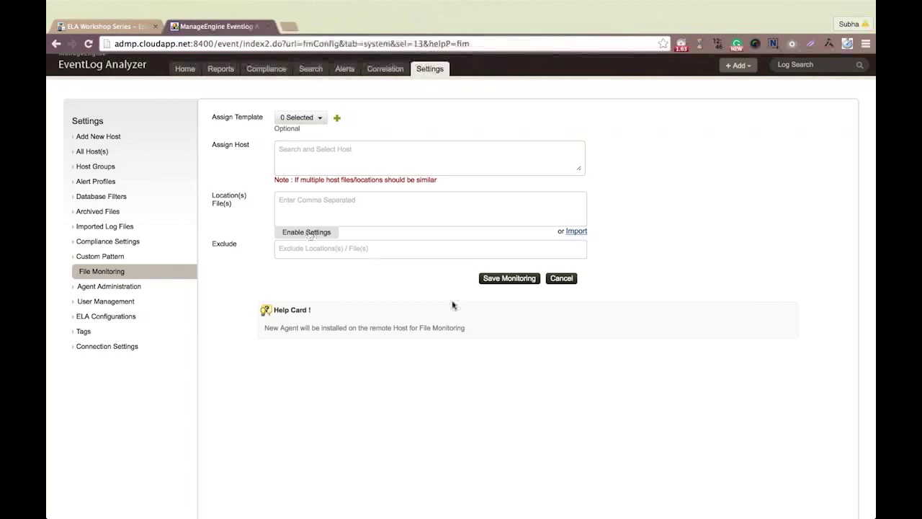
Step: Return to Agent Administration and review the agents installed on the monitored hosts
{"action": "left_click", "coordinate": [112, 288]}
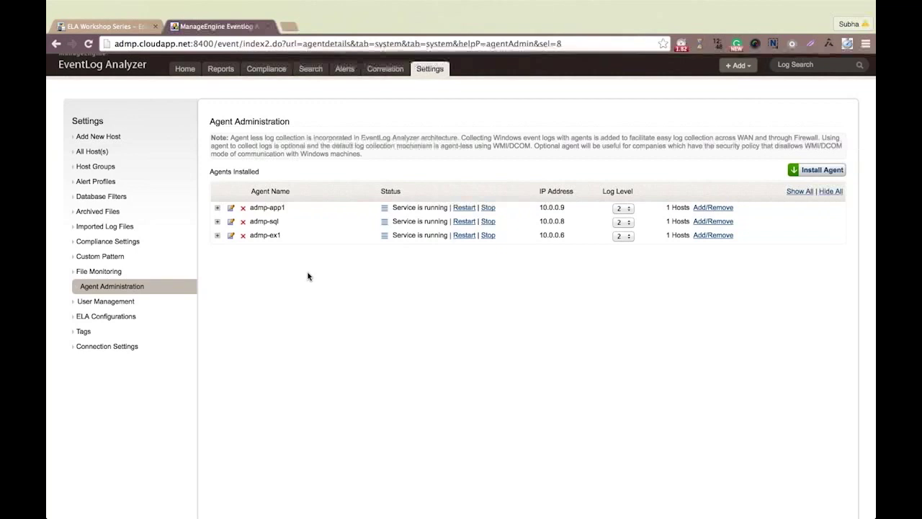
{"action": "key", "text": "ctrl+Left"}
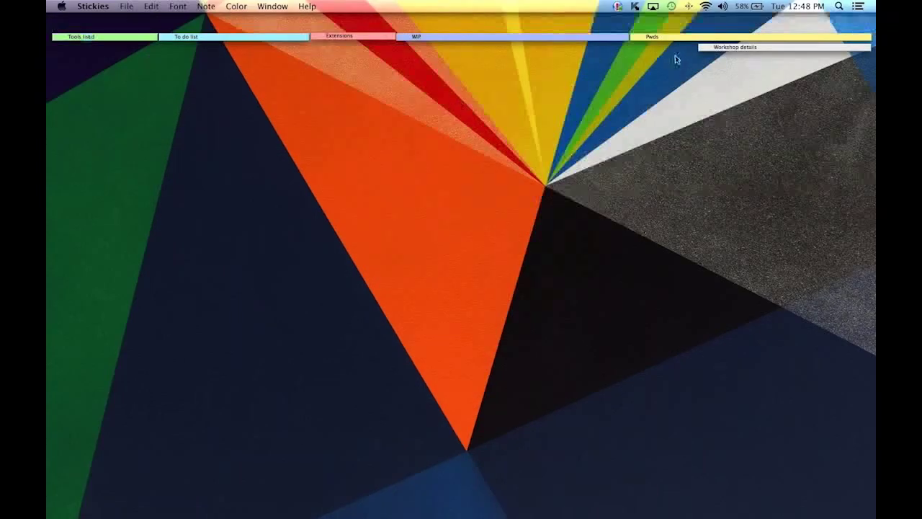
{"action": "key", "text": "ctrl+Right"}
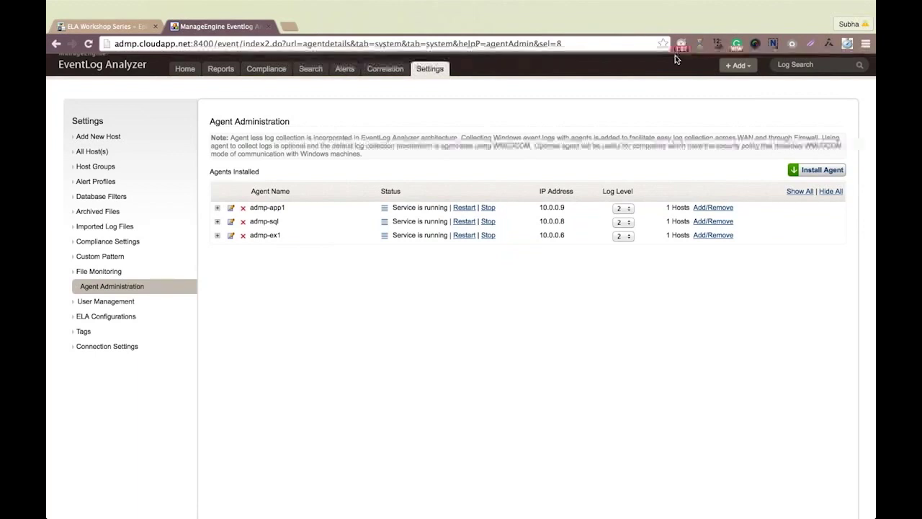
{"action": "key", "text": "ctrl+Left"}
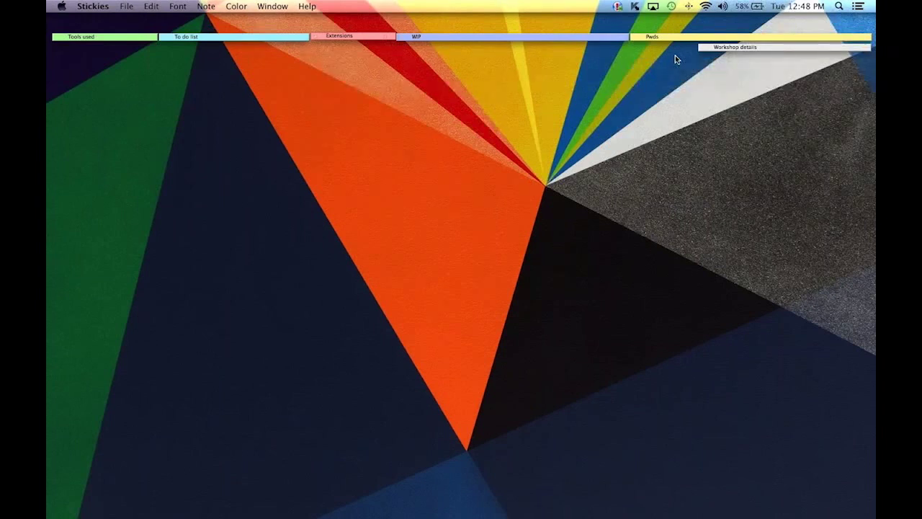
{"action": "key", "text": "ctrl+Right"}
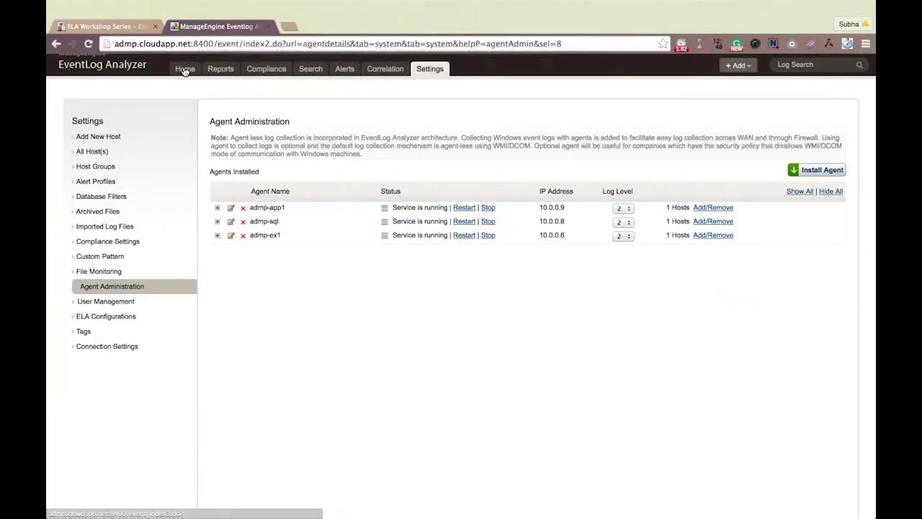
Step: Open the file monitoring report for admp-sql from the home dashboard and examine its graph of changes by type
{"action": "left_click", "coordinate": [185, 70]}
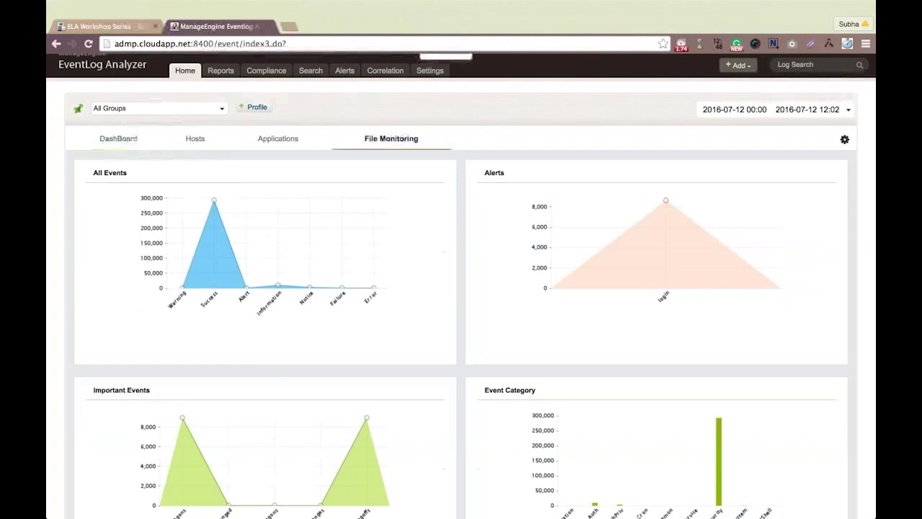
{"action": "left_click", "coordinate": [401, 137]}
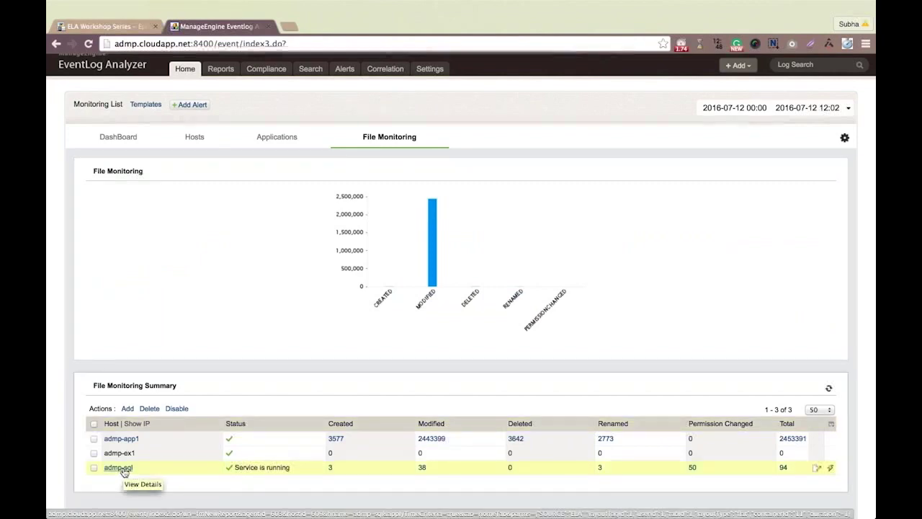
{"action": "left_click", "coordinate": [121, 467]}
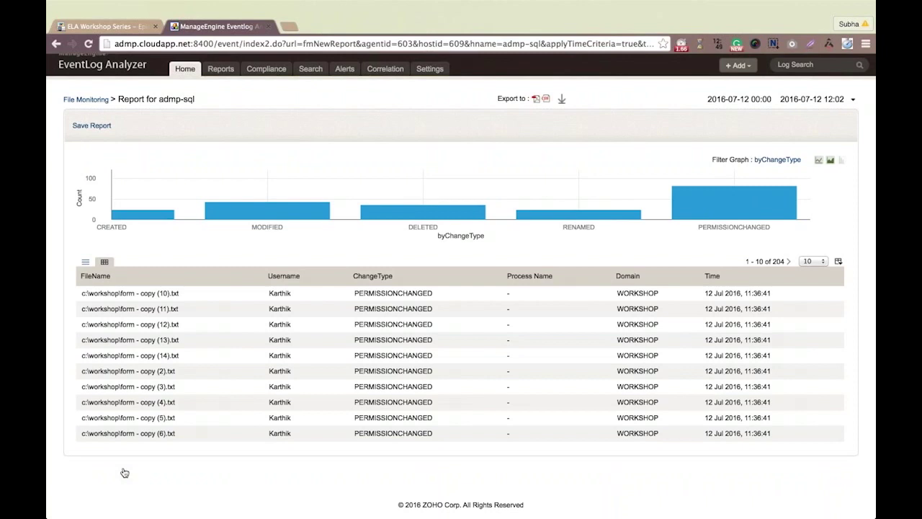
{"action": "mouse_move", "coordinate": [164, 223]}
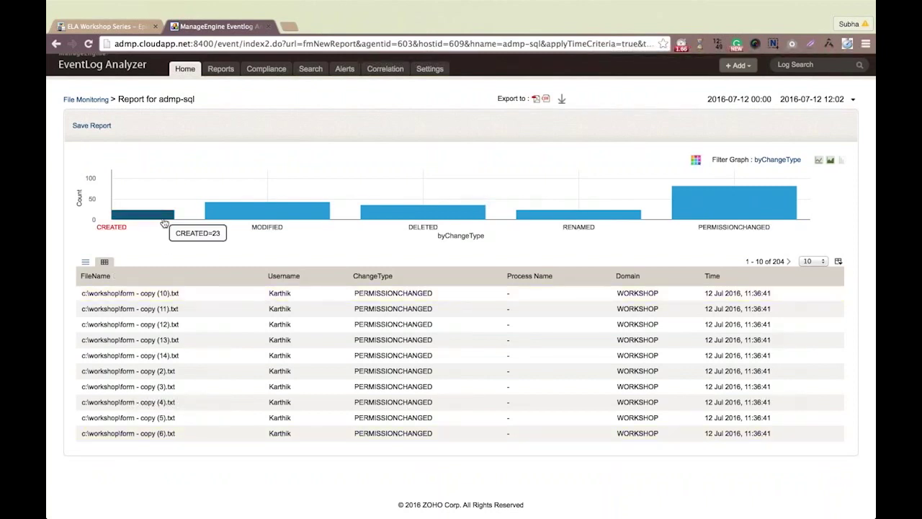
{"action": "mouse_move", "coordinate": [261, 221]}
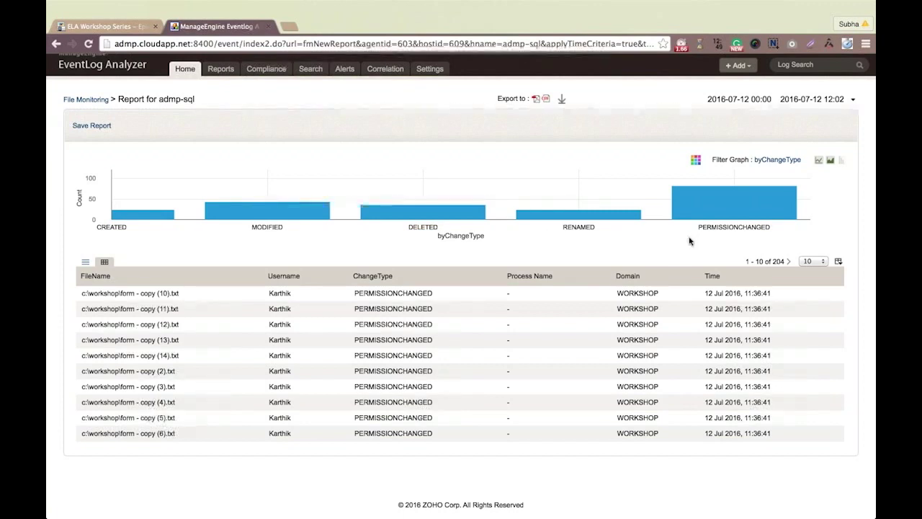
Step: Open a search on the admp-sql report and set a Username equals criterion with the user's name
{"action": "left_click", "coordinate": [399, 276]}
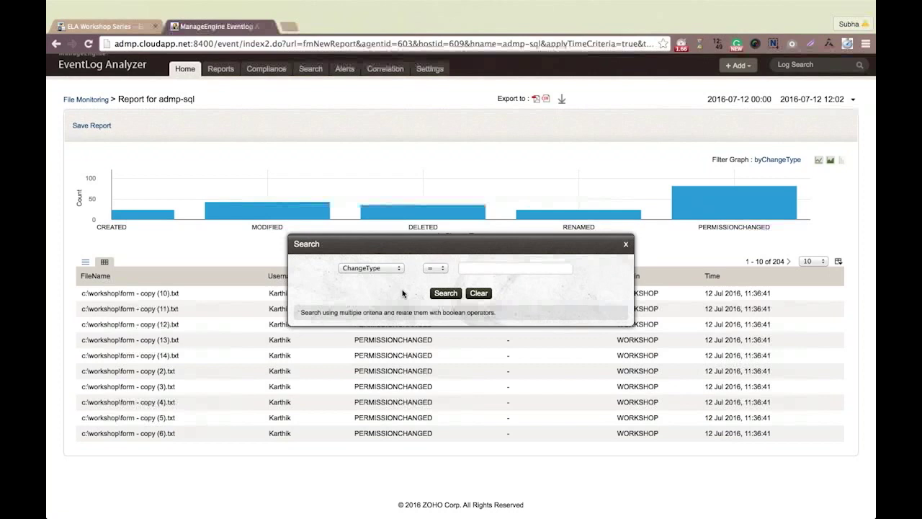
{"action": "left_click", "coordinate": [398, 266]}
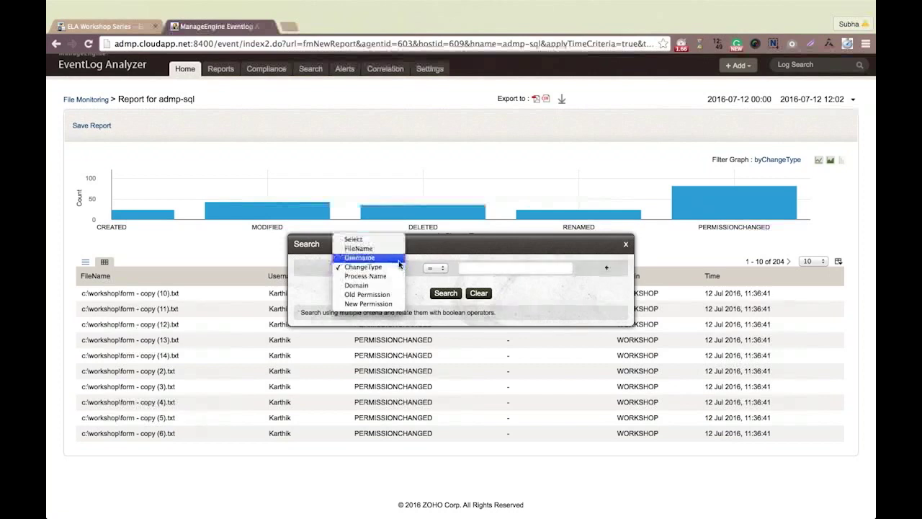
{"action": "left_click", "coordinate": [392, 258]}
{"action": "left_click", "coordinate": [478, 268]}
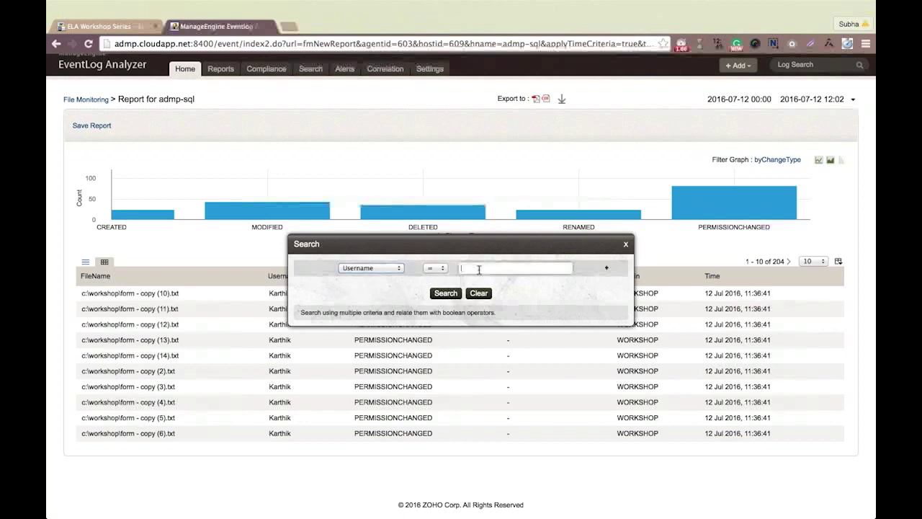
{"action": "type", "text": "Karthik"}
Step: Search the report with an added AND criterion of ChangeType equals Permissionchanged, and clear the search after viewing the matches
{"action": "left_click", "coordinate": [606, 268]}
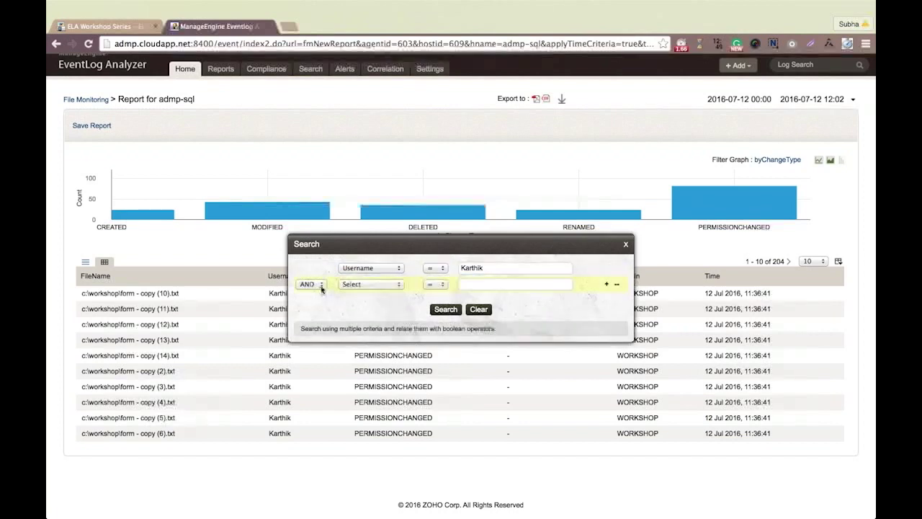
{"action": "left_click", "coordinate": [383, 287]}
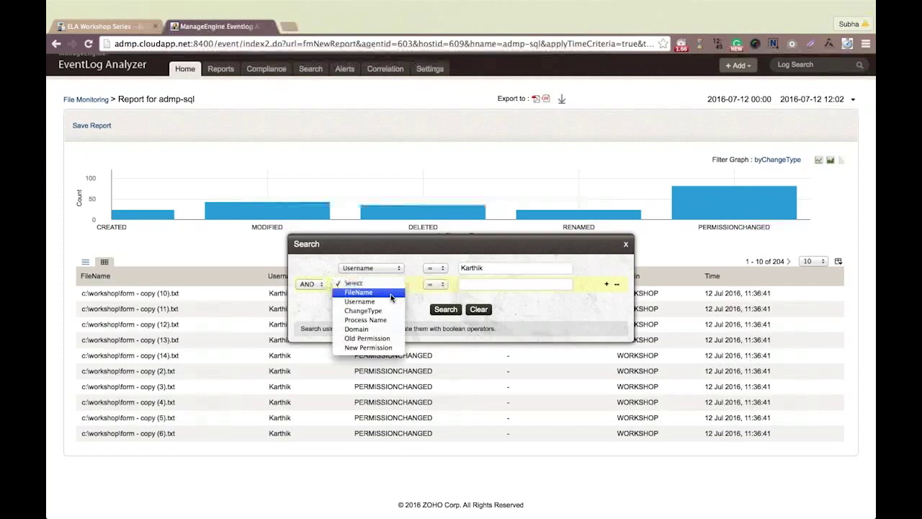
{"action": "left_click", "coordinate": [387, 312]}
{"action": "left_click", "coordinate": [516, 285]}
{"action": "type", "text": "Permissionchanged"}
{"action": "left_click", "coordinate": [443, 310]}
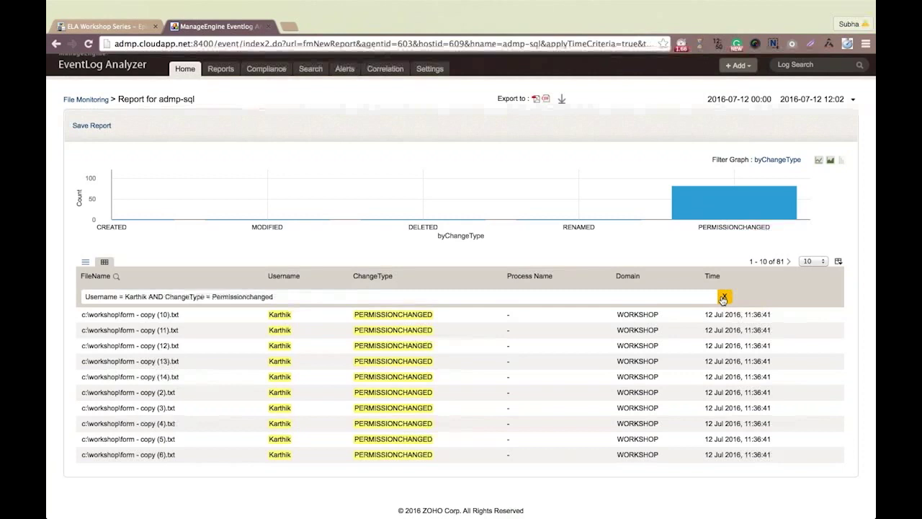
{"action": "left_click", "coordinate": [723, 298]}
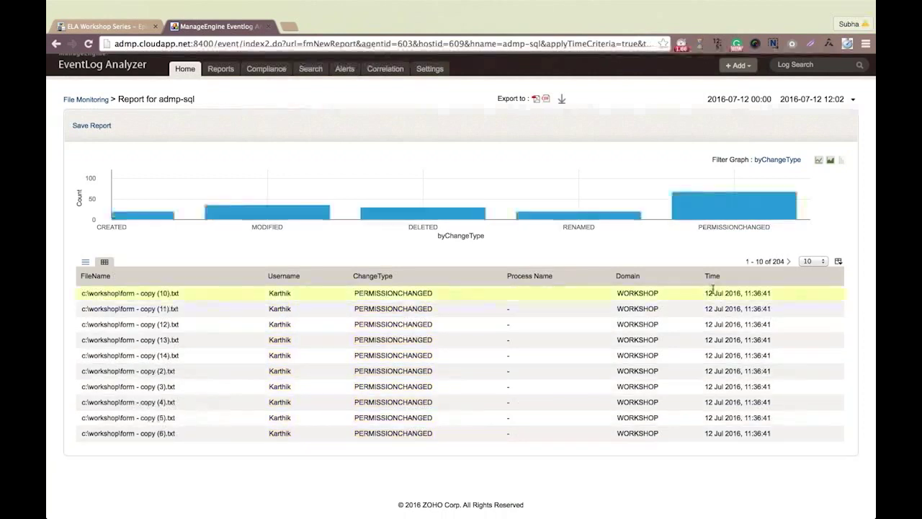
Step: Create a file monitoring alert profile named File Deletion for WindowsGroup and the host admp-sql
{"action": "left_click", "coordinate": [86, 100]}
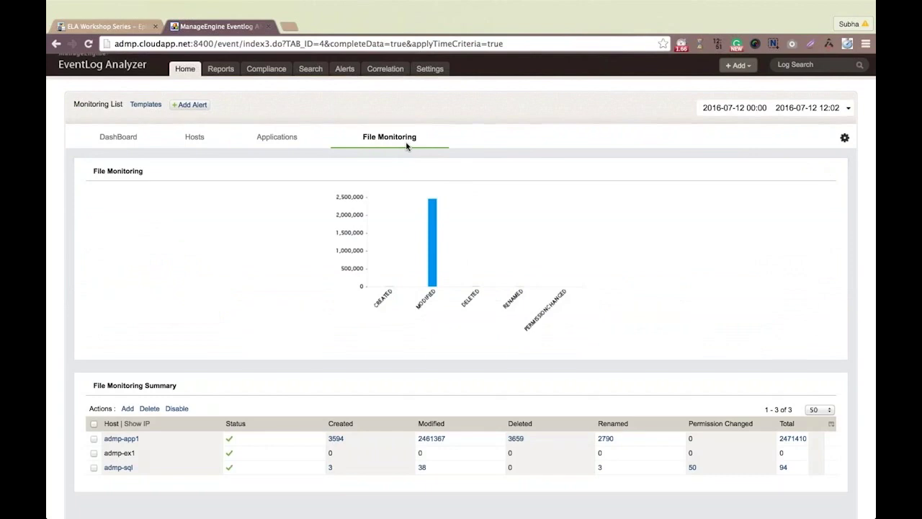
{"action": "left_click", "coordinate": [205, 106]}
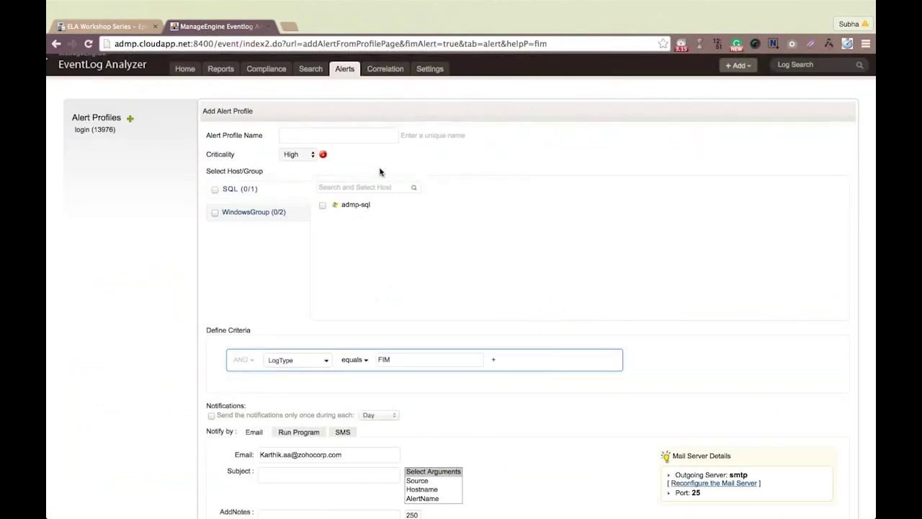
{"action": "left_click", "coordinate": [364, 140]}
{"action": "type", "text": "File Dete"}
{"action": "type", "text": "letion"}
{"action": "left_click", "coordinate": [215, 213]}
{"action": "left_click", "coordinate": [322, 207]}
Step: Add an AND criterion to the alert profile with Username equal to the user's name
{"action": "scroll", "coordinate": [406, 299], "scroll_direction": "down", "scroll_amount": 2}
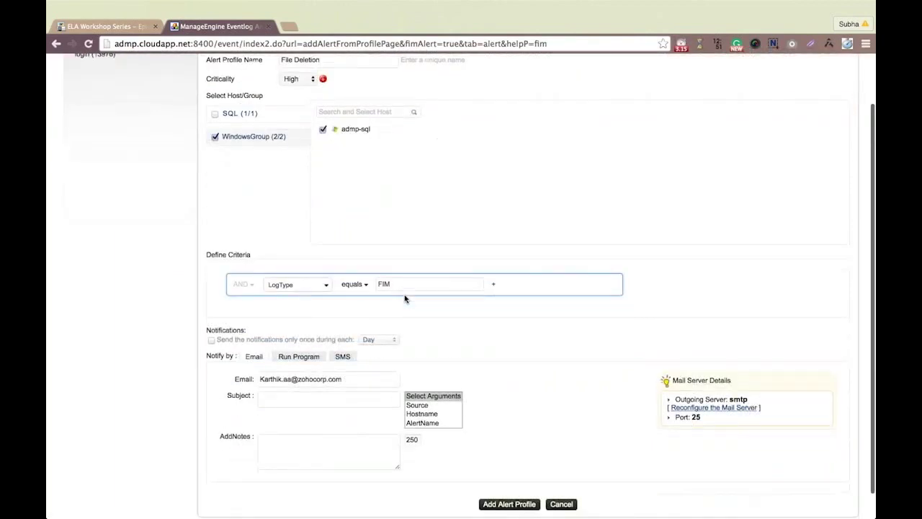
{"action": "left_click", "coordinate": [493, 284]}
{"action": "left_click", "coordinate": [297, 310]}
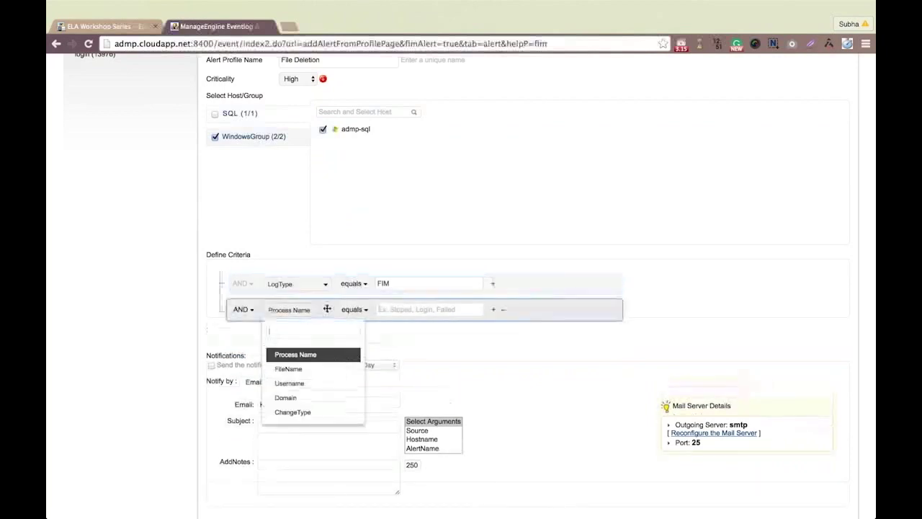
{"action": "left_click", "coordinate": [306, 384]}
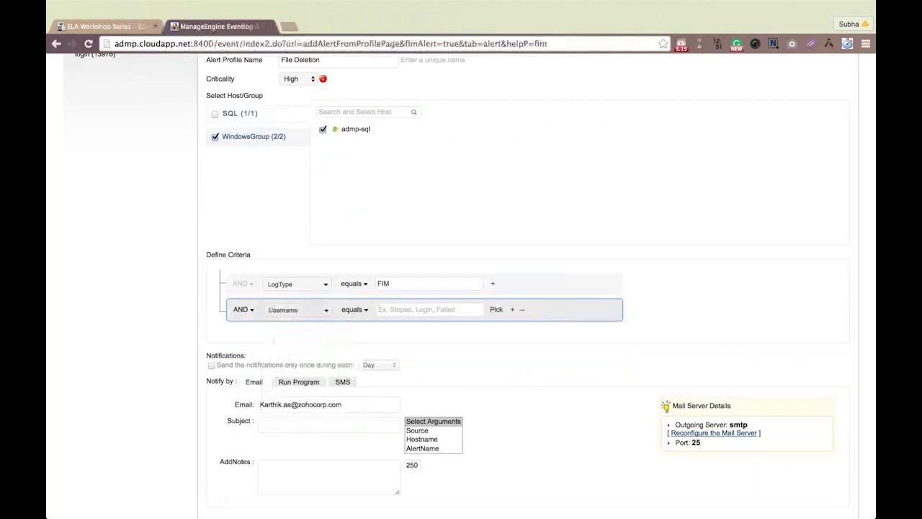
{"action": "left_click", "coordinate": [389, 310]}
{"action": "type", "text": "Karthik"}
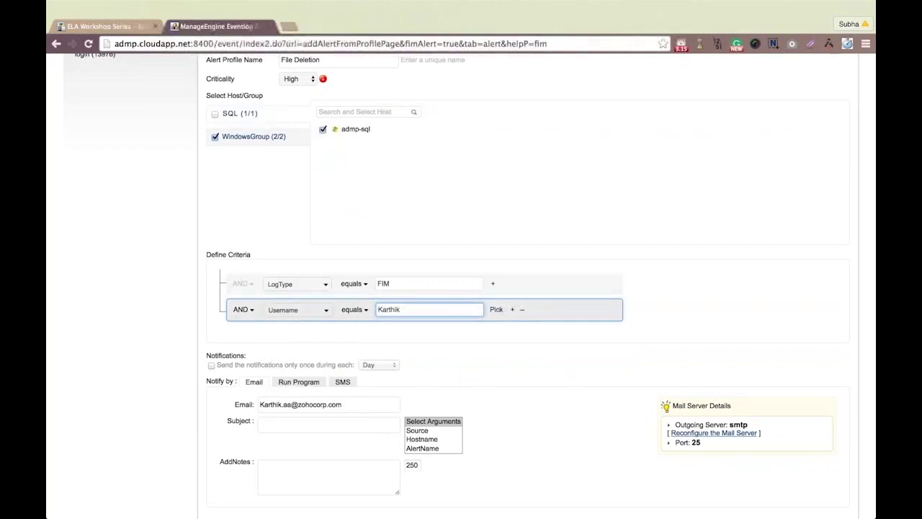
Step: Add another AND criterion to the alert profile with ChangeType equal to DELETED
{"action": "left_click", "coordinate": [513, 310]}
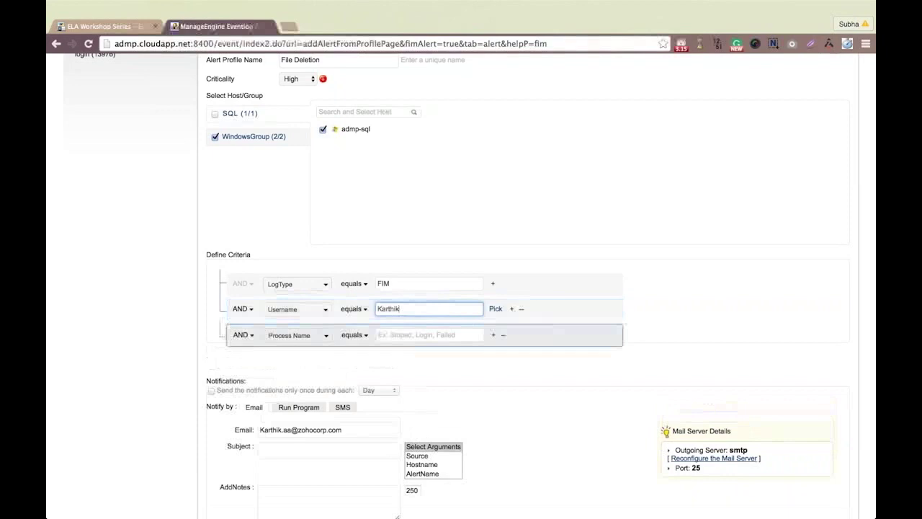
{"action": "left_click", "coordinate": [325, 335]}
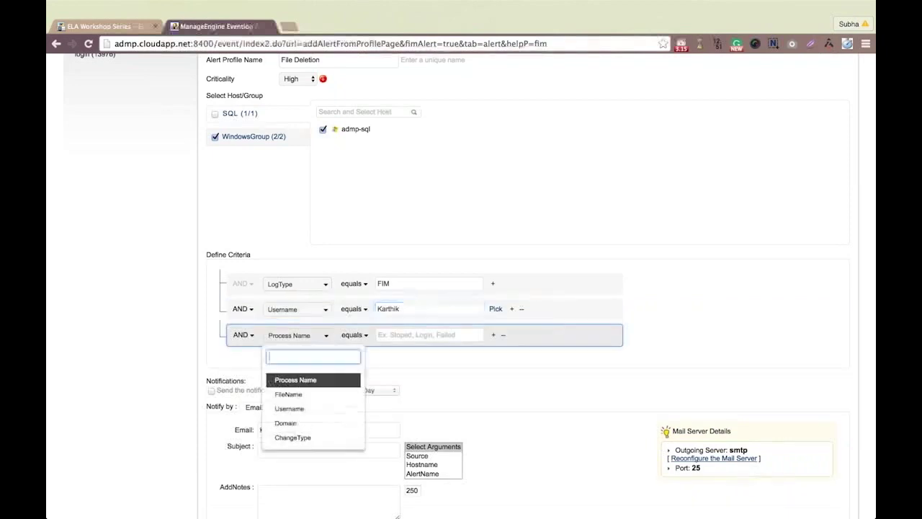
{"action": "left_click", "coordinate": [308, 438]}
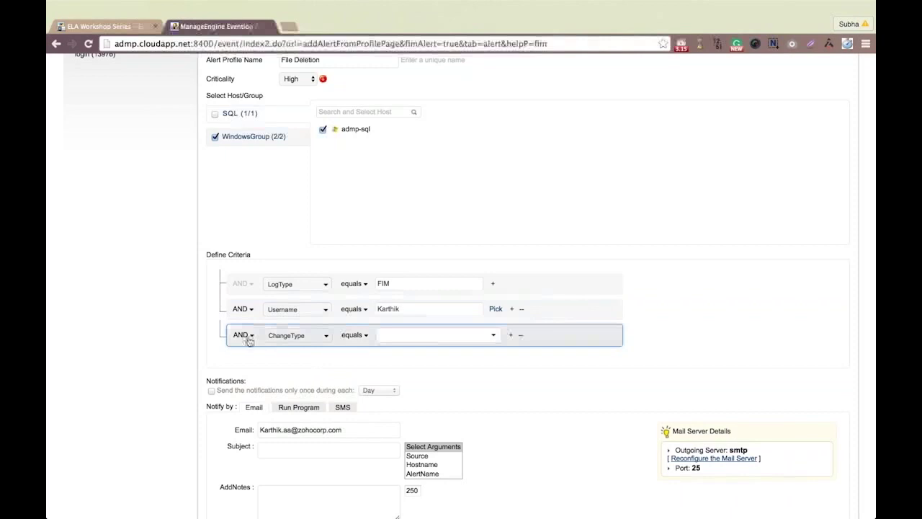
{"action": "left_click", "coordinate": [403, 336]}
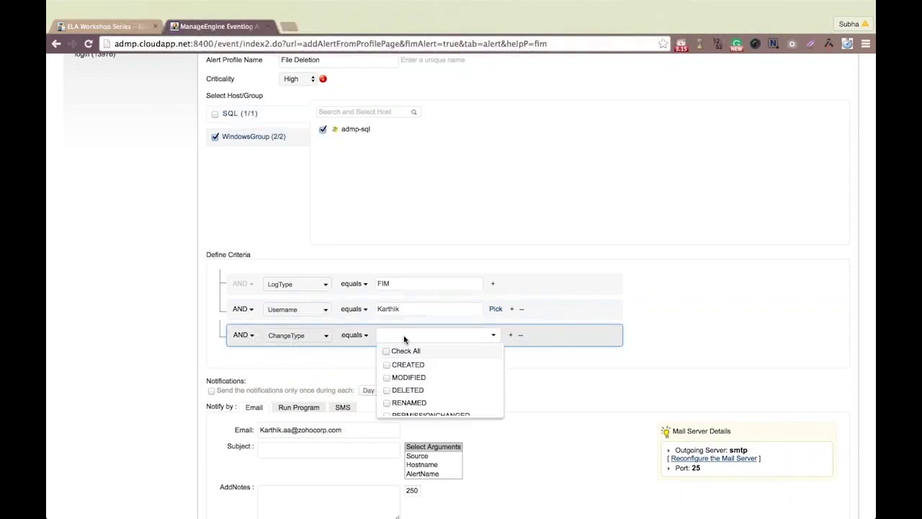
{"action": "left_click", "coordinate": [407, 390]}
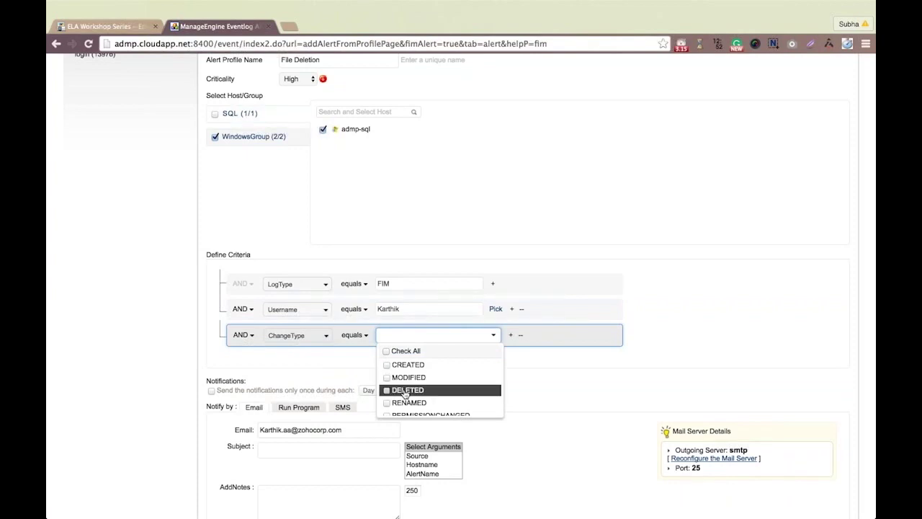
{"action": "left_click", "coordinate": [539, 371]}
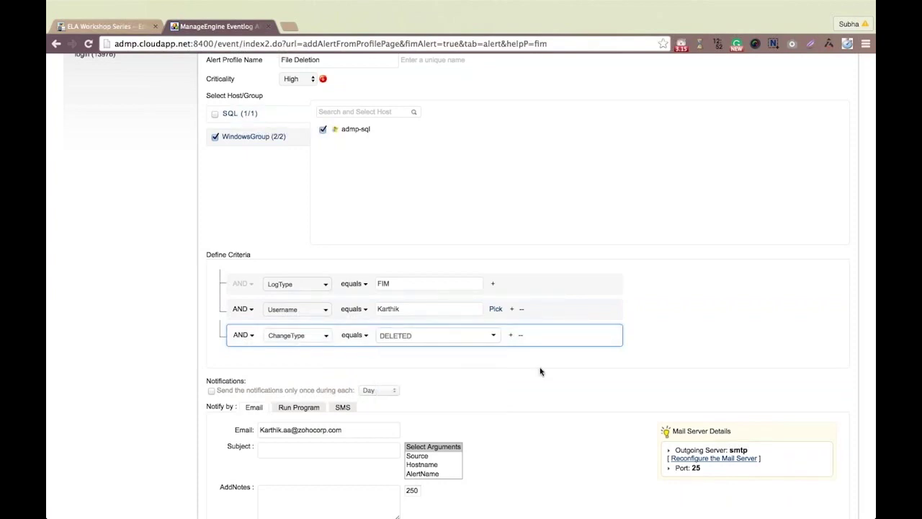
Step: Pick the same user from the Default group in the User Filter and apply it to the Username criterion
{"action": "scroll", "coordinate": [539, 371], "scroll_direction": "down", "scroll_amount": 3}
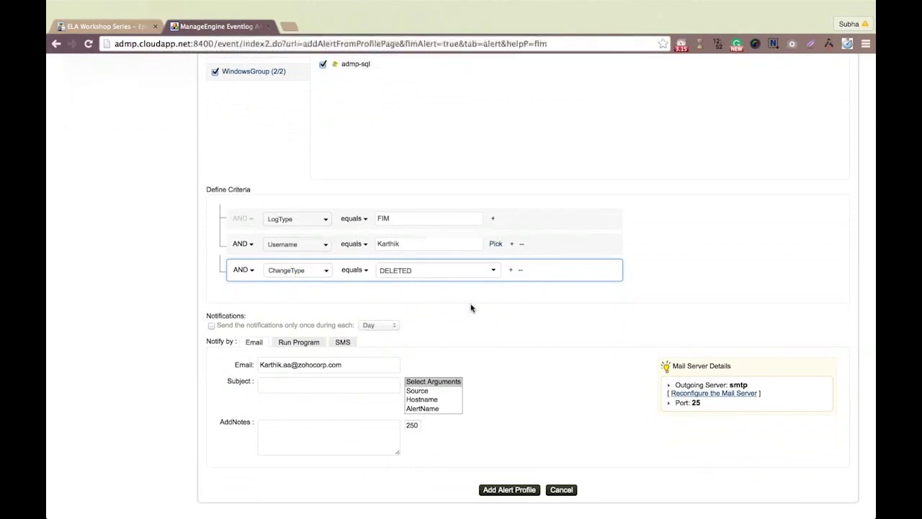
{"action": "left_click", "coordinate": [496, 244]}
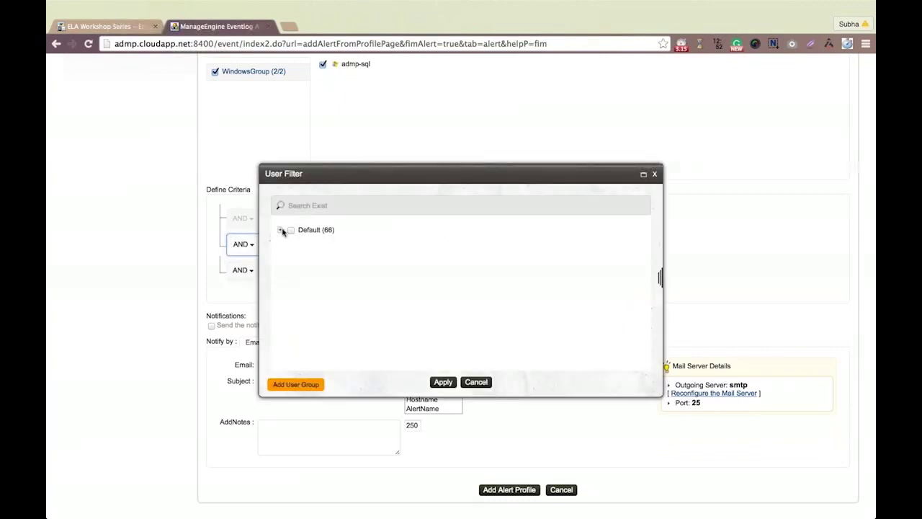
{"action": "left_click", "coordinate": [281, 229]}
{"action": "scroll", "coordinate": [386, 300], "scroll_direction": "down", "scroll_amount": 5}
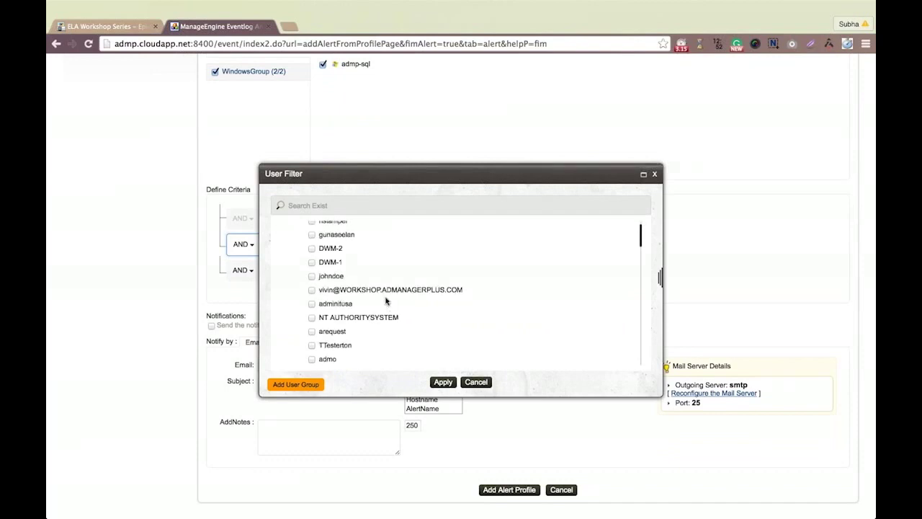
{"action": "scroll", "coordinate": [386, 300], "scroll_direction": "down", "scroll_amount": 4}
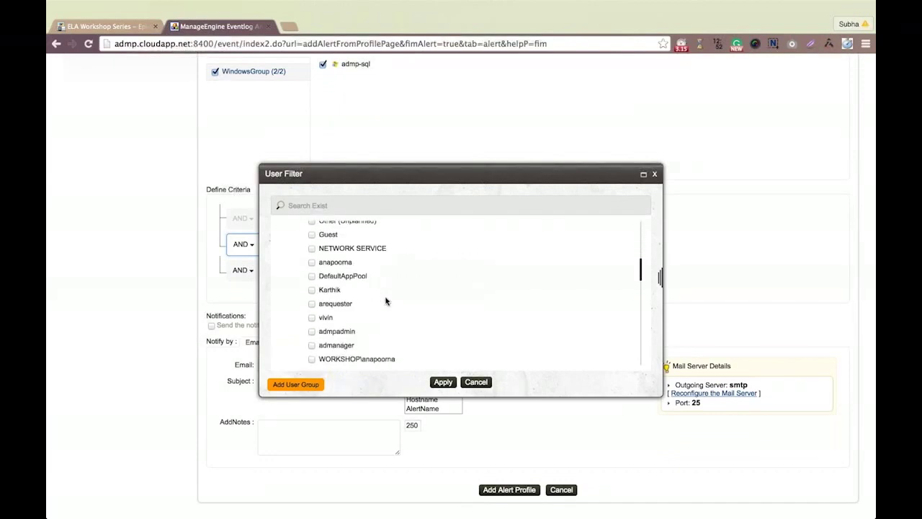
{"action": "left_click", "coordinate": [312, 285]}
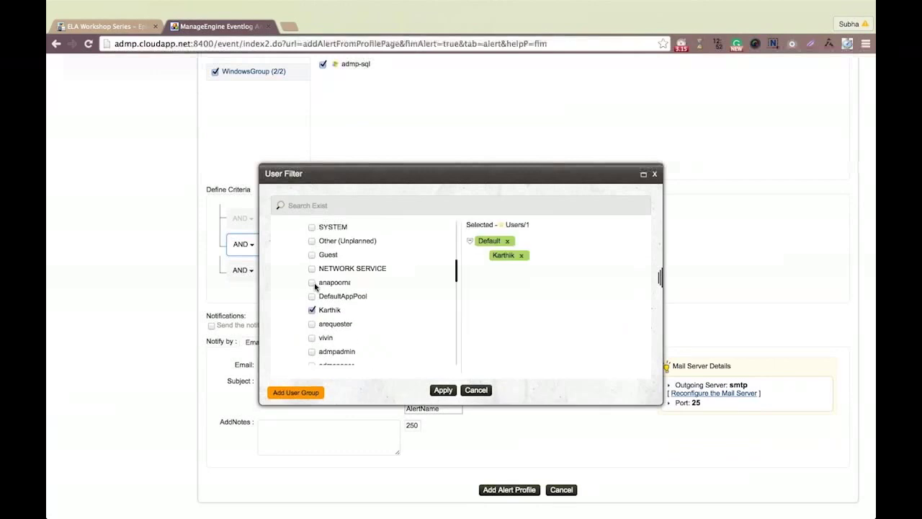
{"action": "left_click", "coordinate": [442, 388]}
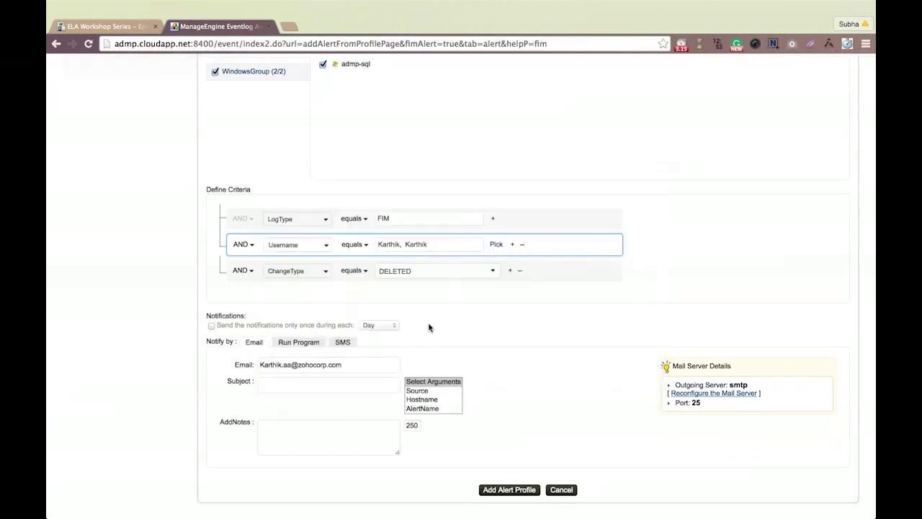
Step: Remove the duplicate user name from the Username criterion so a single entry is left
{"action": "left_click_drag", "start_coordinate": [401, 245], "coordinate": [374, 242]}
{"action": "key", "text": "BackSpace"}
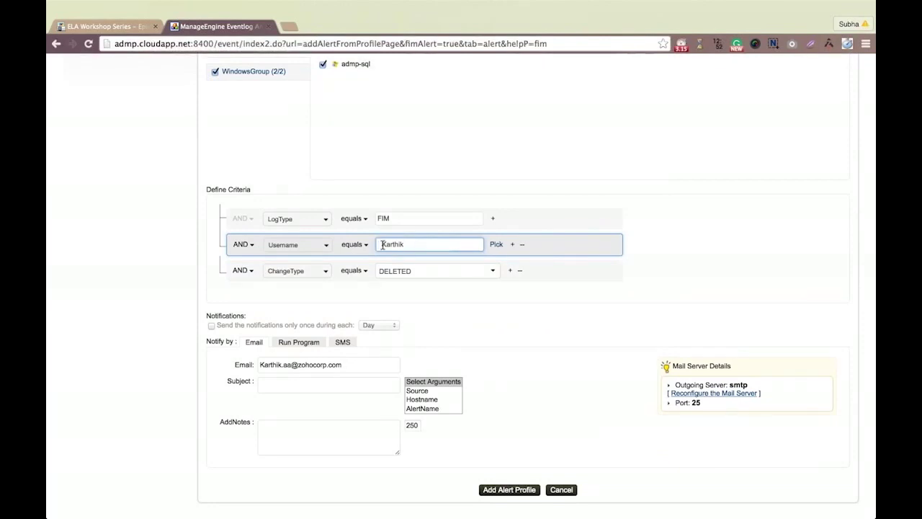
{"action": "left_click", "coordinate": [381, 244]}
{"action": "key", "text": "BackSpace"}
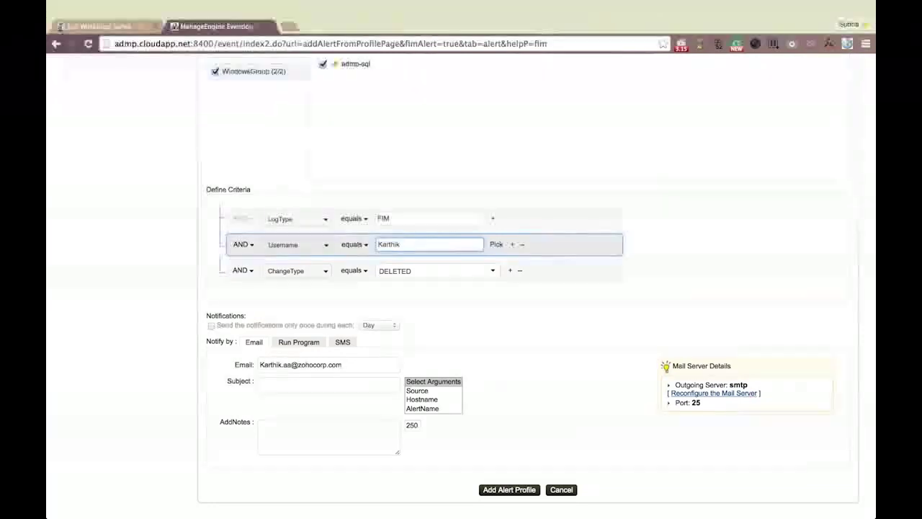
{"action": "left_click", "coordinate": [457, 296]}
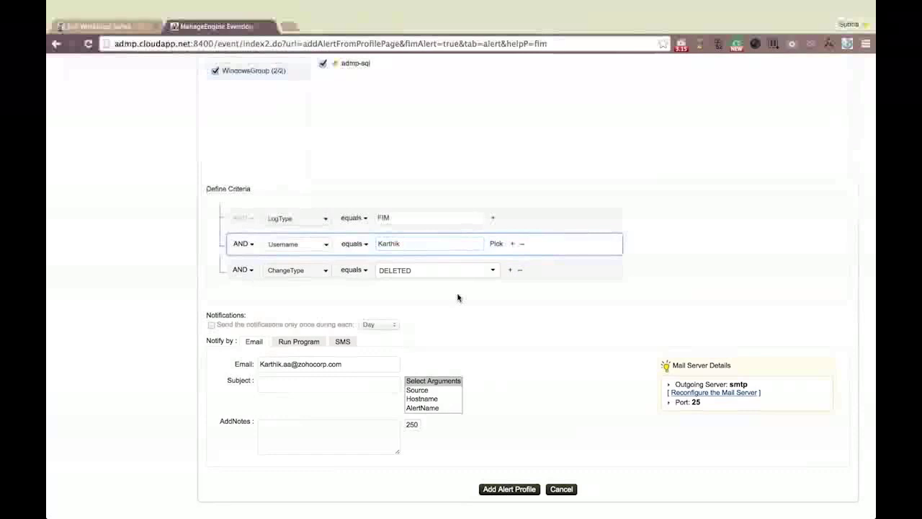
Step: Review the SMS and Run Program notification options of the alert profile, then return to the Email notification settings
{"action": "scroll", "coordinate": [453, 297], "scroll_direction": "down", "scroll_amount": 1}
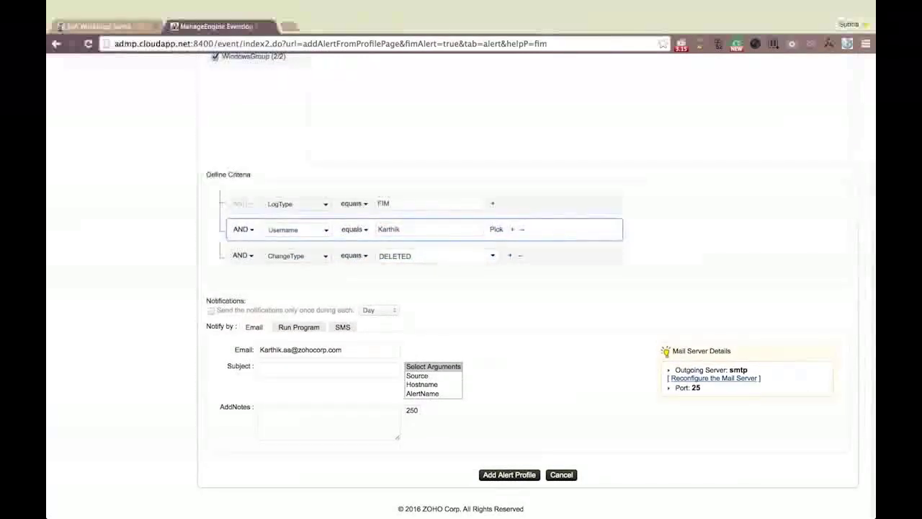
{"action": "left_click", "coordinate": [342, 327]}
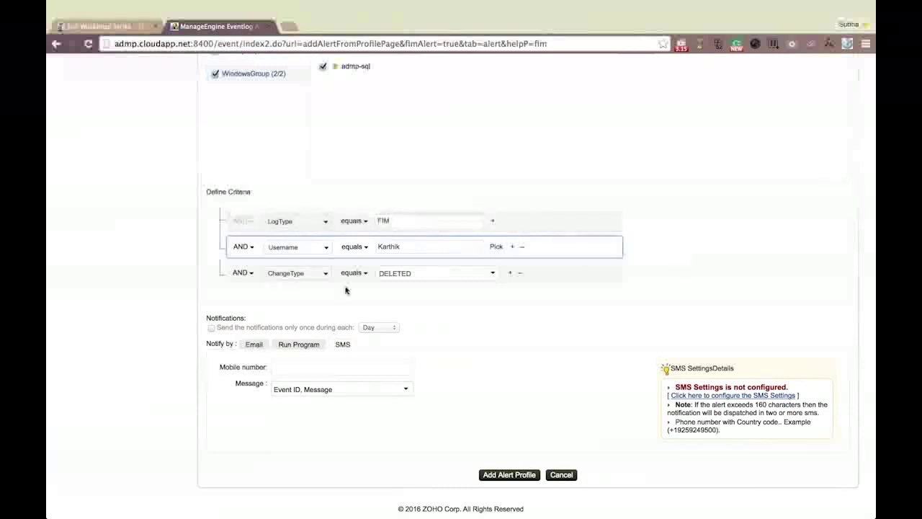
{"action": "left_click", "coordinate": [310, 346]}
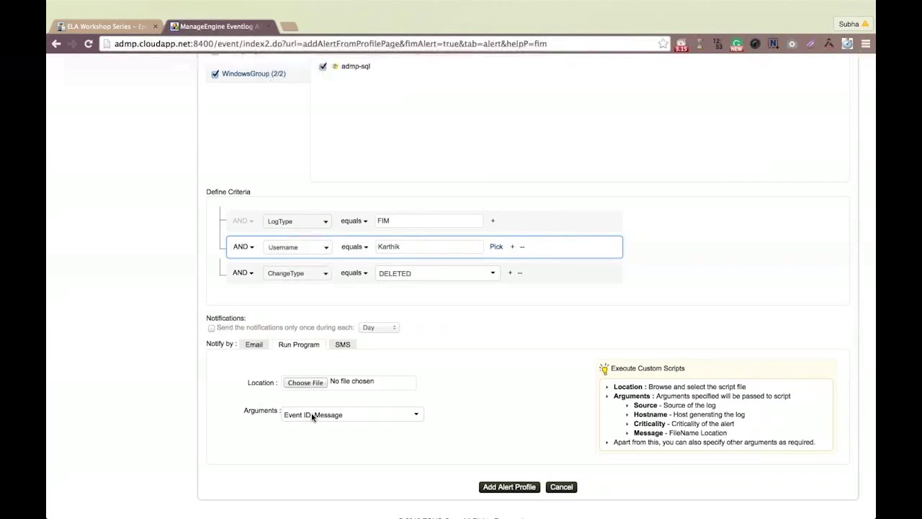
{"action": "left_click", "coordinate": [254, 345]}
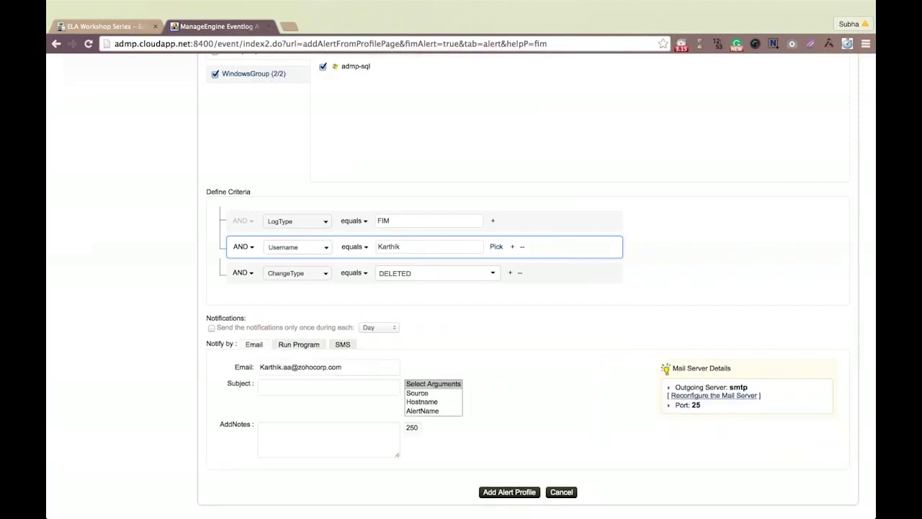
Step: Enter File Deletion as the notification email's subject and add the alert profile
{"action": "type", "text": "File Deletion"}
{"action": "left_click", "coordinate": [495, 492]}
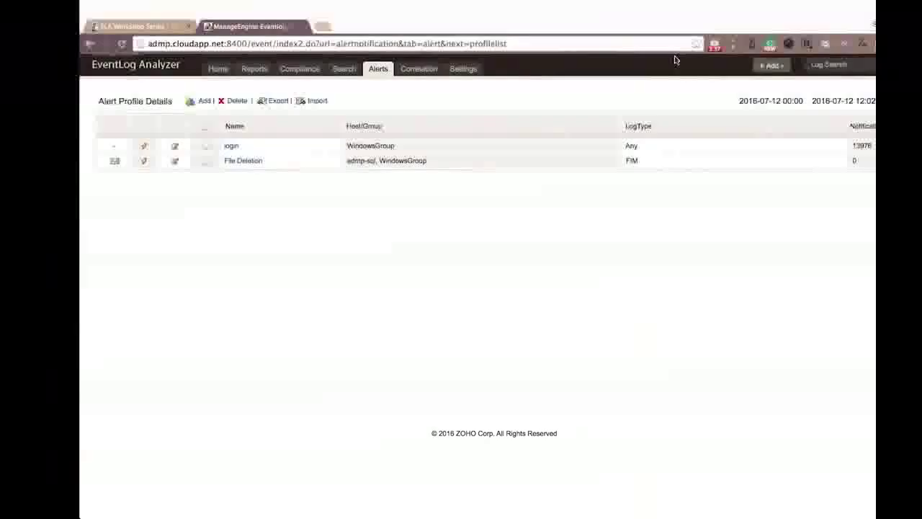
Step: Switch to the ELA Workshop Series presentation in Zoho Show and display slide 14, Quick recap
{"action": "left_click", "coordinate": [123, 27]}
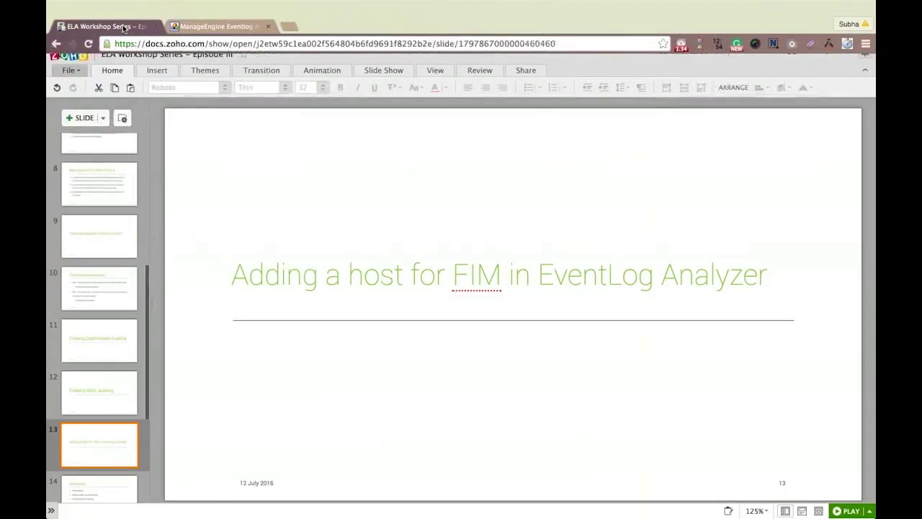
{"action": "left_click", "coordinate": [95, 497]}
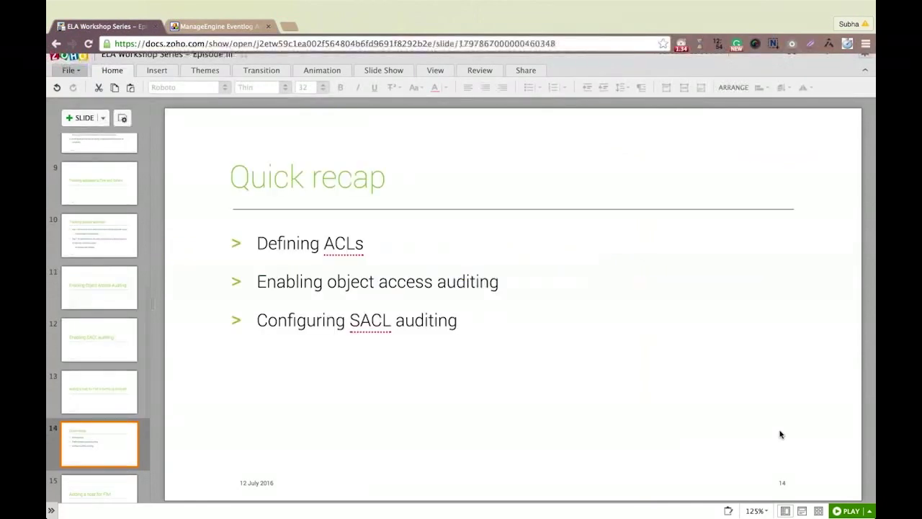